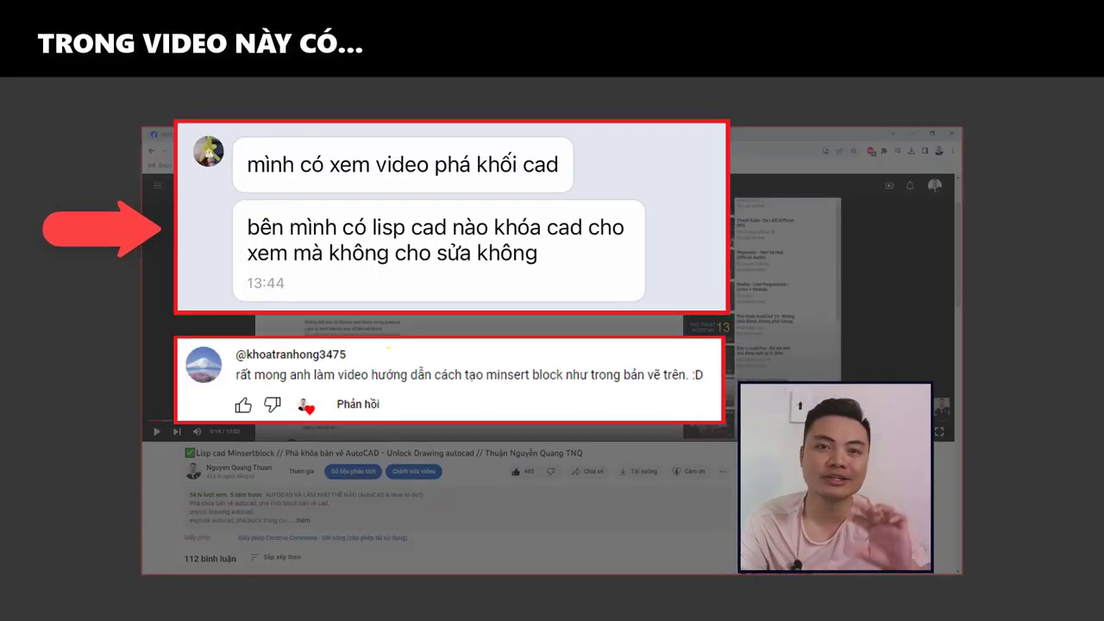
# - Convert the listed drawing into a locked copy in LockDWG
pyautogui.scroll(-1, 552, 484)
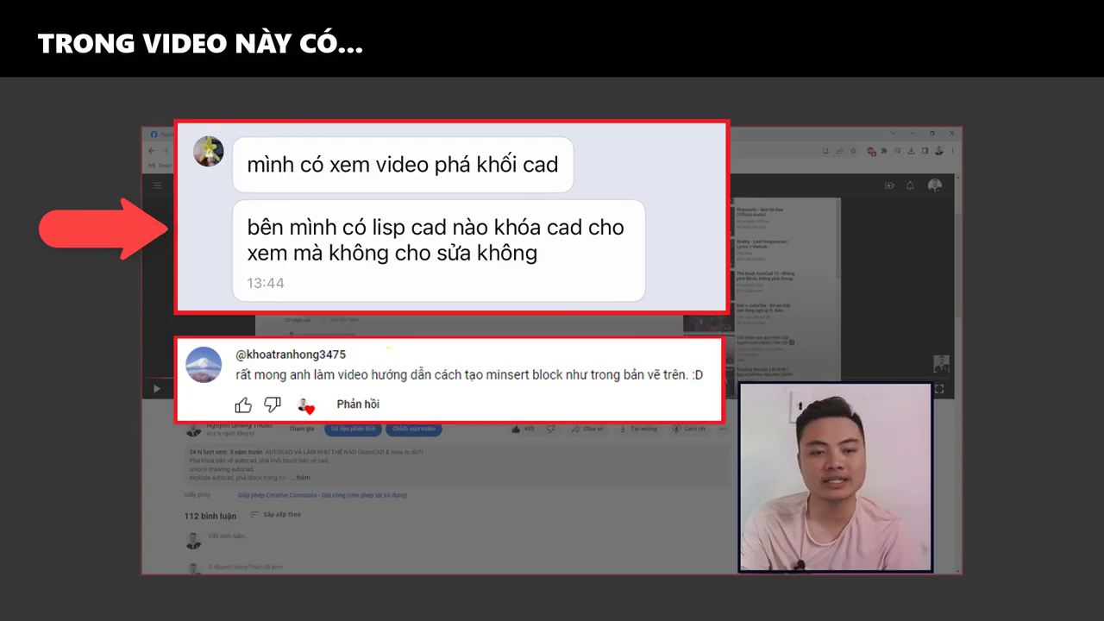
pyautogui.scroll(-1, 439, 208)
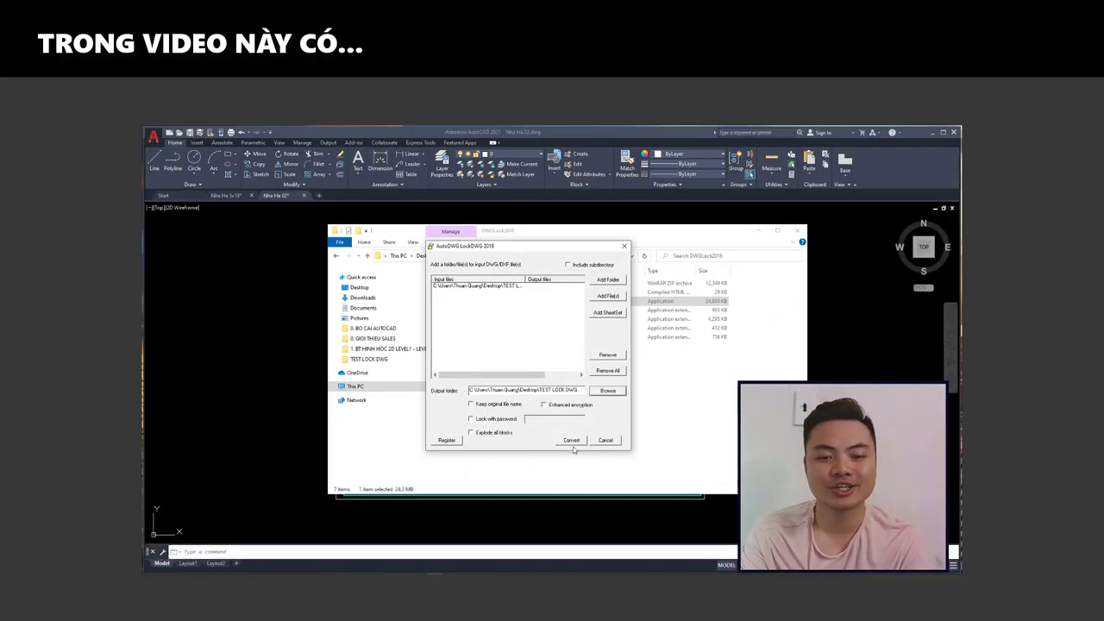
pyautogui.click(572, 441)
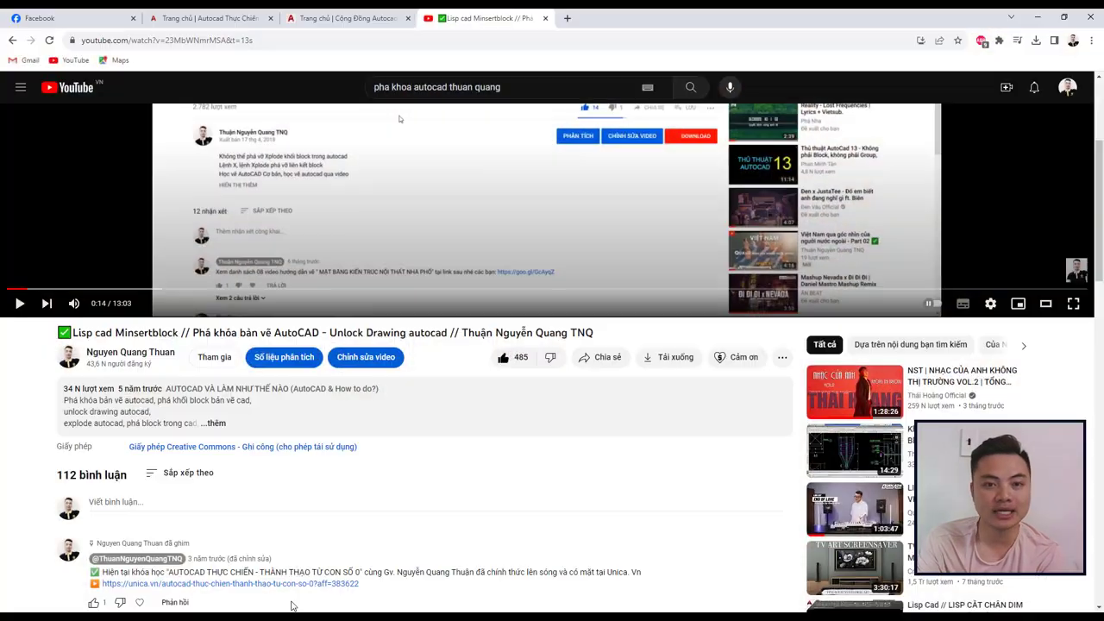
pyautogui.scroll(3, 337, 474)
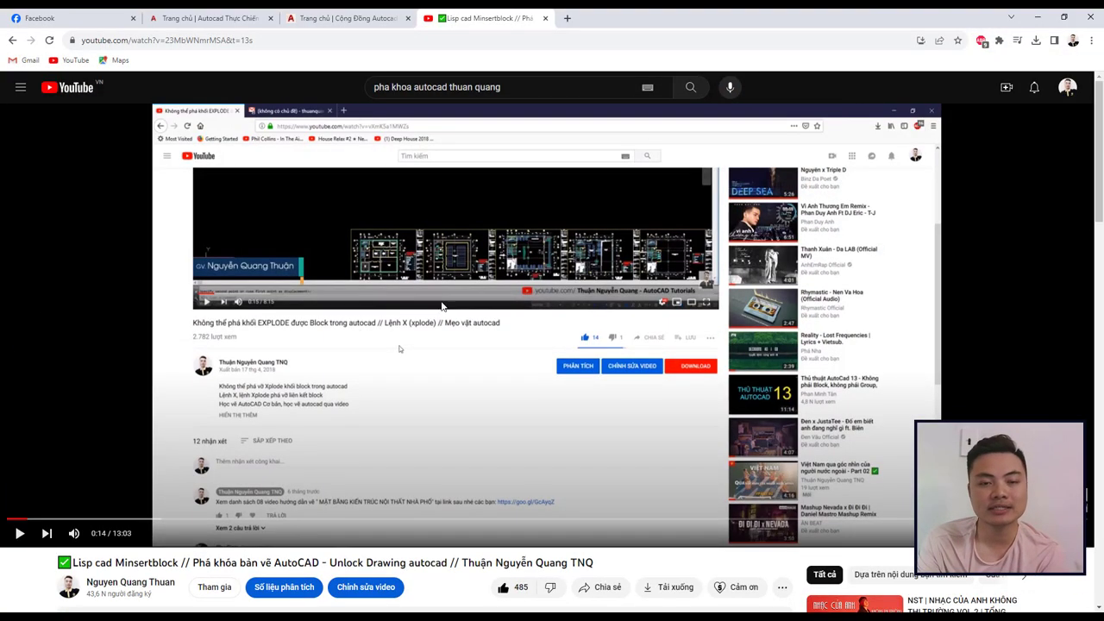
pyautogui.scroll(-2, 176, 398)
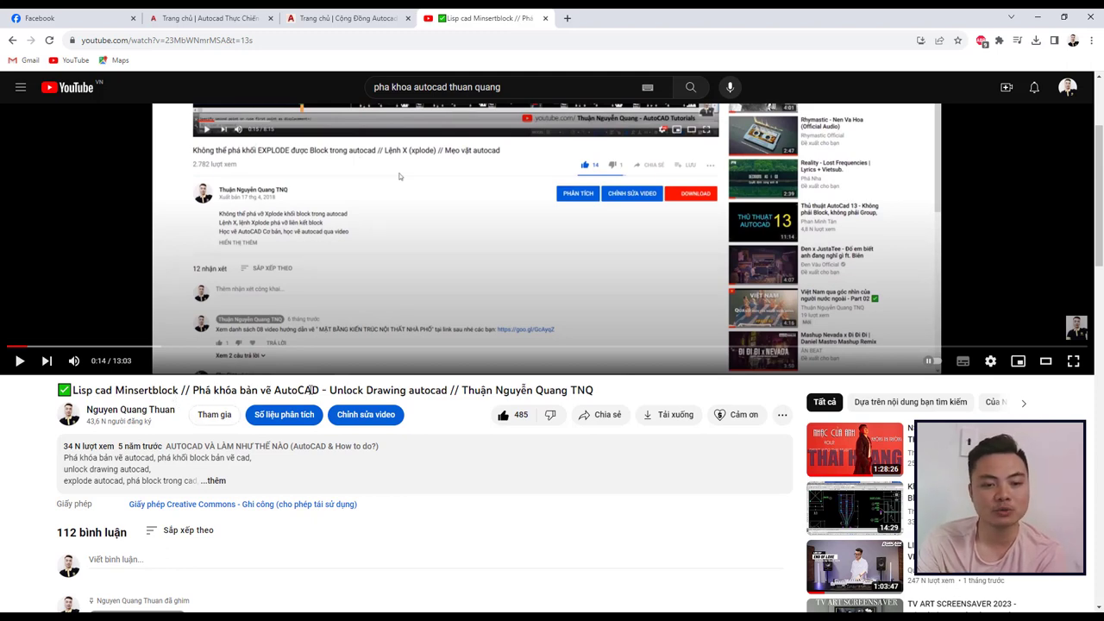
pyautogui.scroll(-1, 340, 406)
pyautogui.scroll(-2, 166, 413)
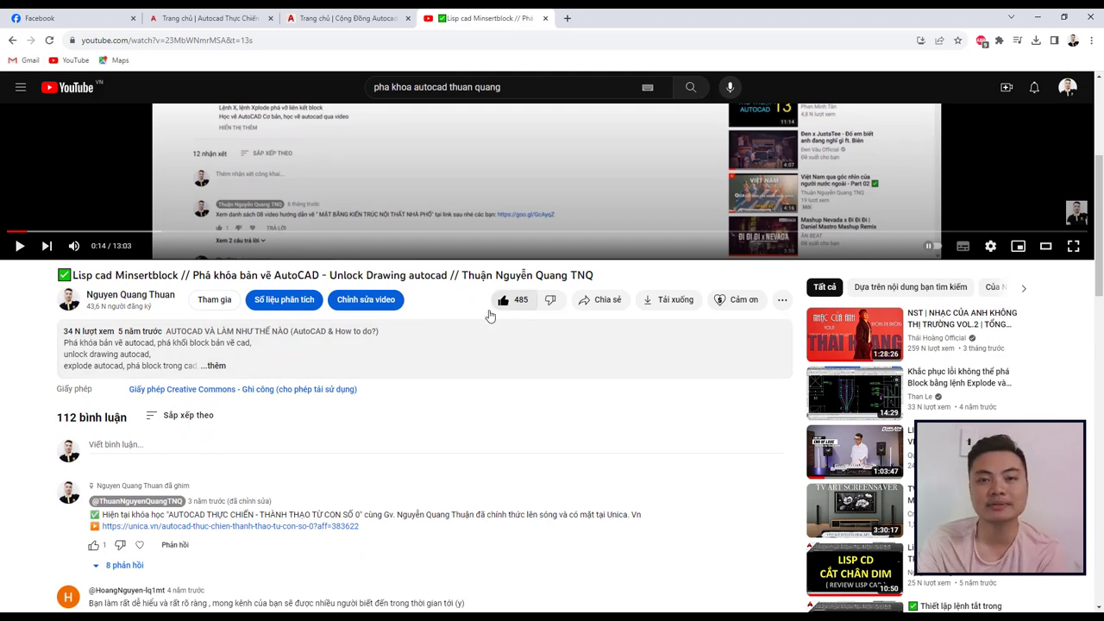
pyautogui.scroll(3, 481, 355)
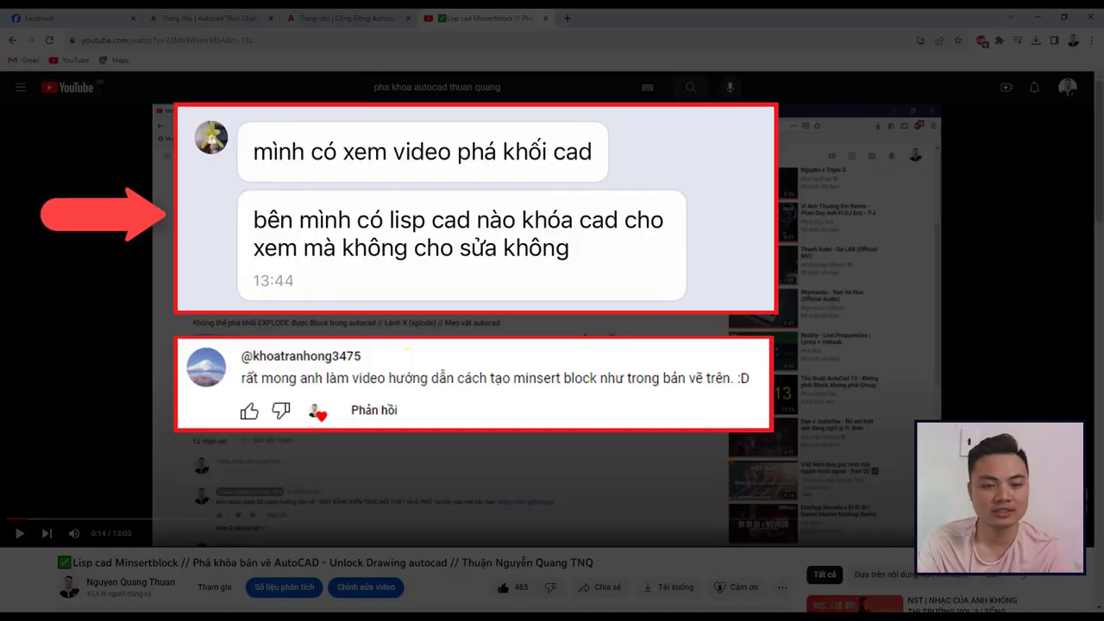
pyautogui.scroll(-1, 475, 375)
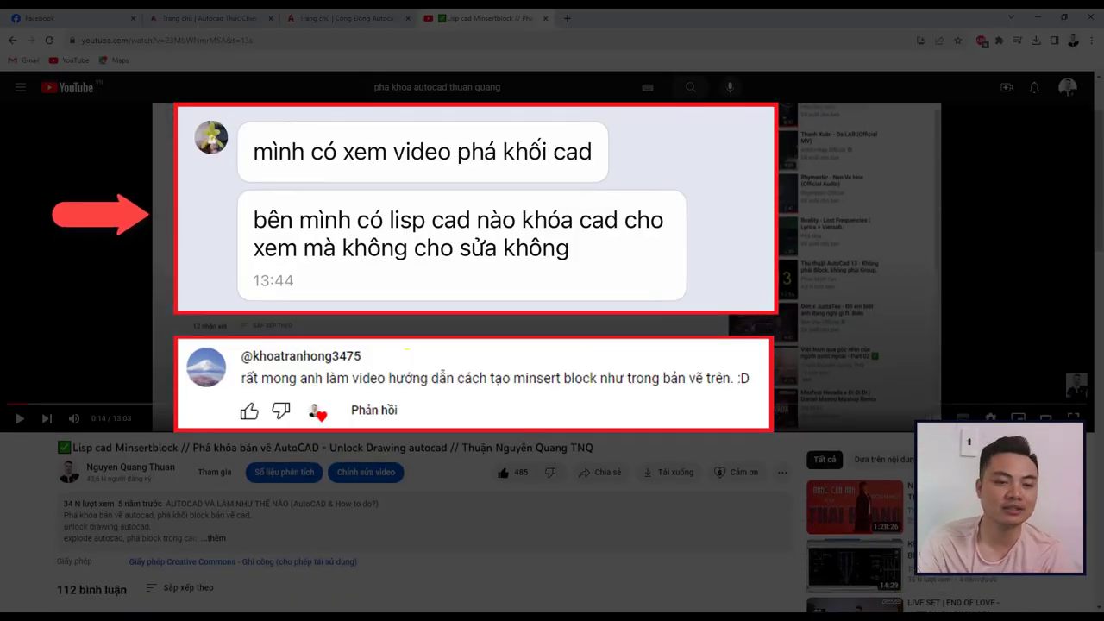
pyautogui.scroll(-1, 475, 375)
pyautogui.scroll(-1, 454, 393)
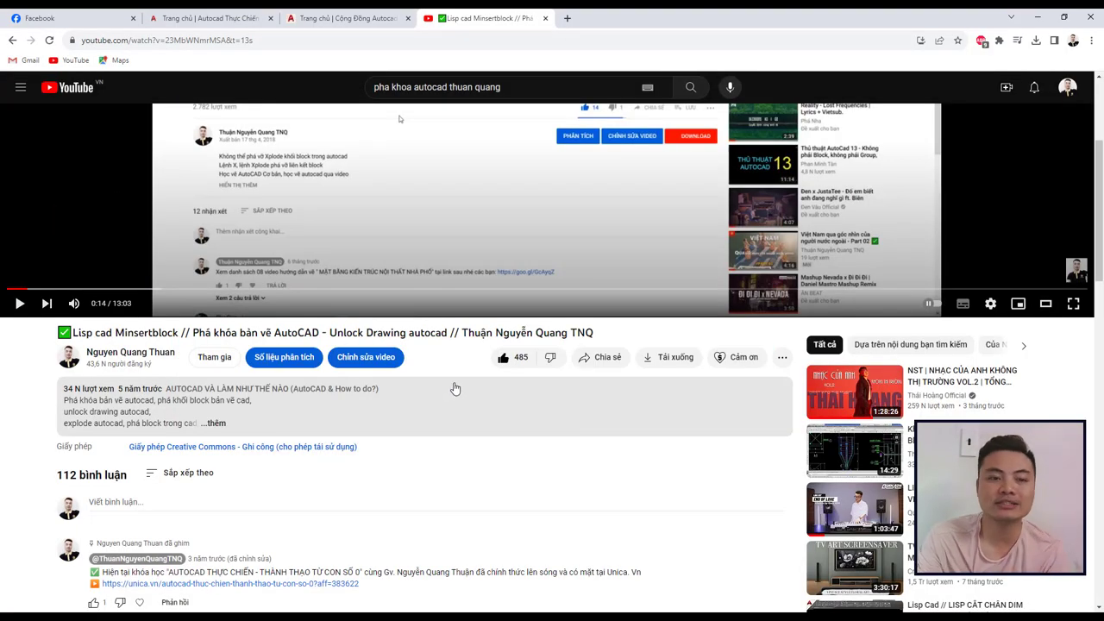
pyautogui.scroll(-2, 454, 390)
pyautogui.scroll(-4, 451, 388)
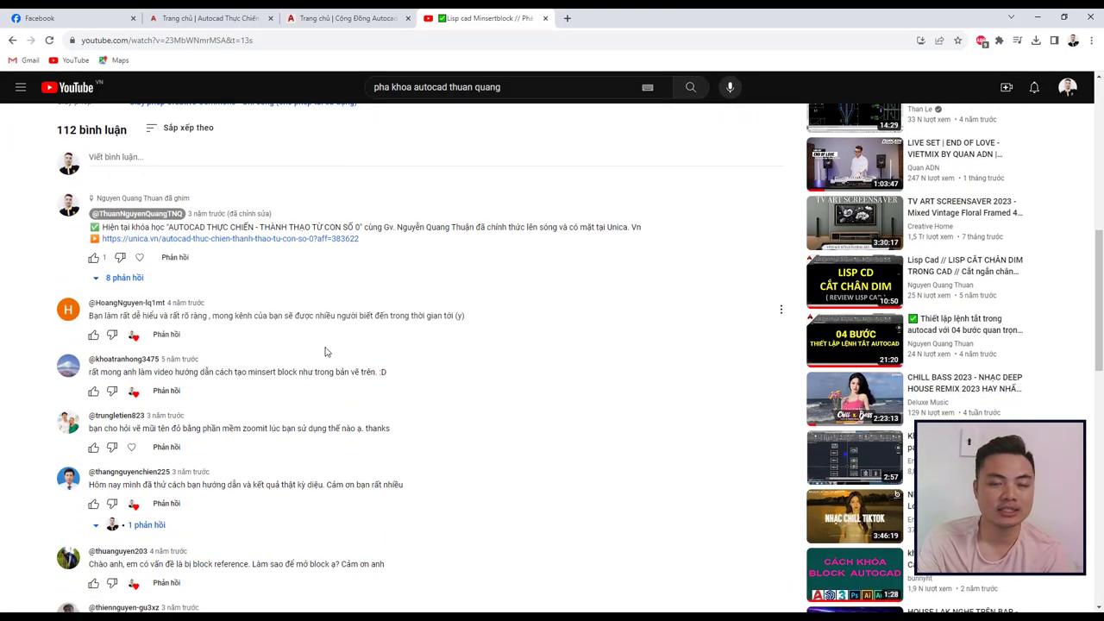
pyautogui.scroll(5, 325, 352)
pyautogui.scroll(4, 402, 341)
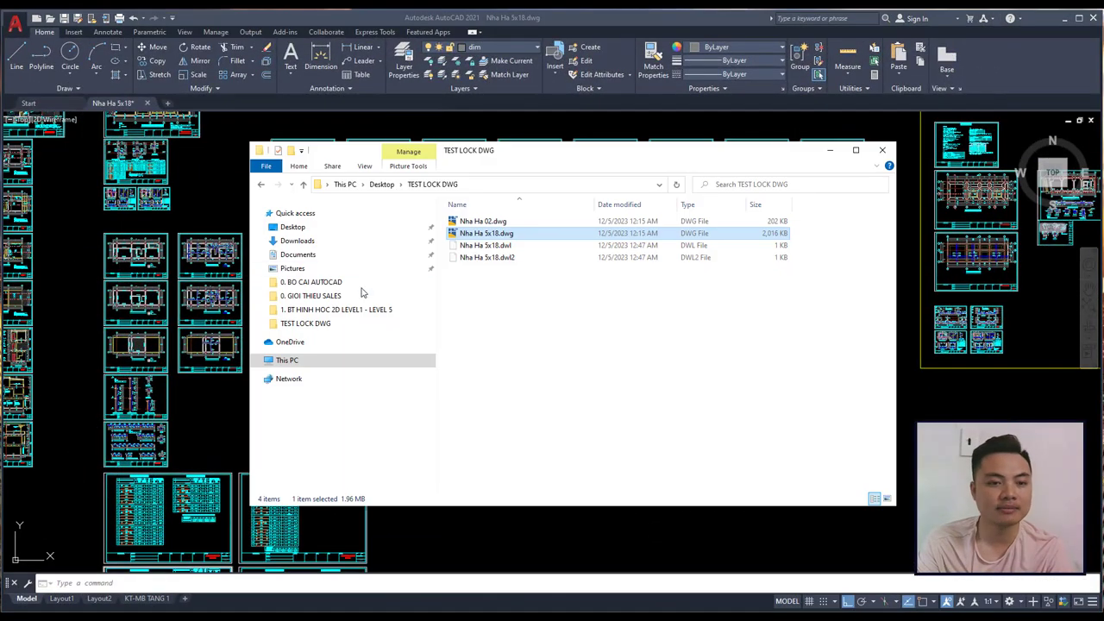
# - Open Nha Ha 02.dwg in AutoCAD, then switch between the Nha Ha 5x18 and Nha Ha 02 tabs
pyautogui.doubleClick(484, 221)
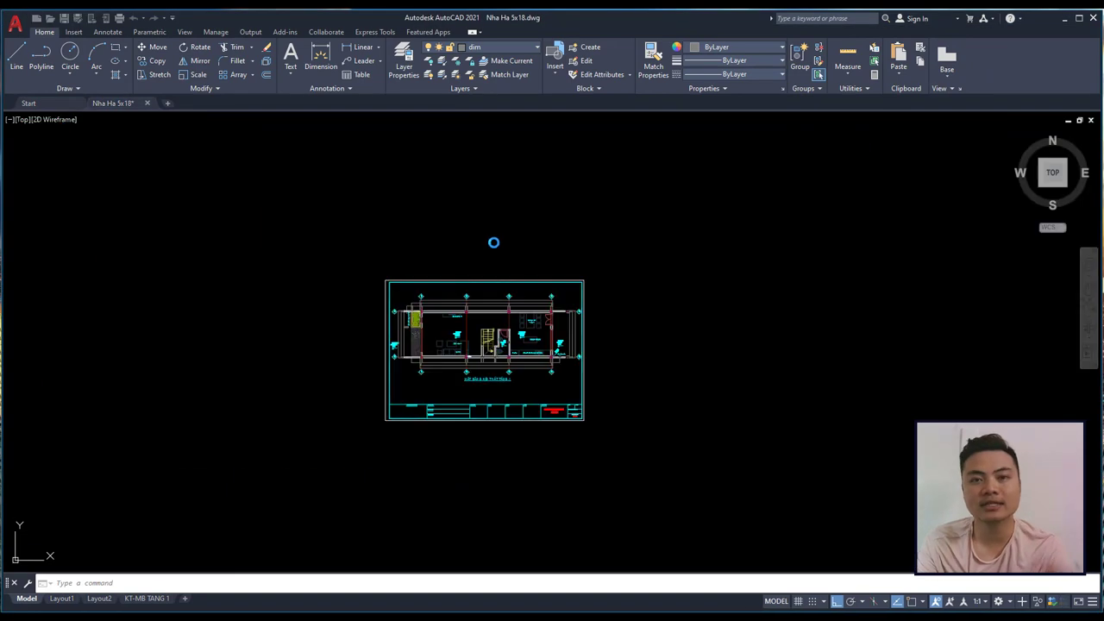
pyautogui.moveTo(443, 291); pyautogui.dragTo(433, 273, button='middle')
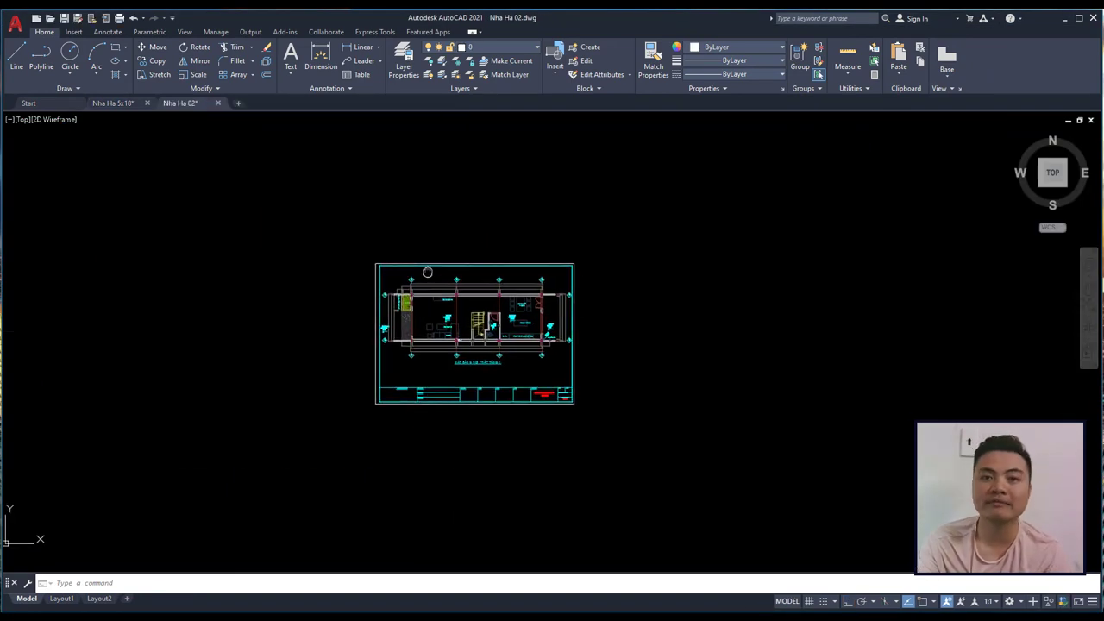
pyautogui.click(340, 236)
pyautogui.click(594, 414)
pyautogui.hotkey('ctrl', 'c')
pyautogui.click(113, 103)
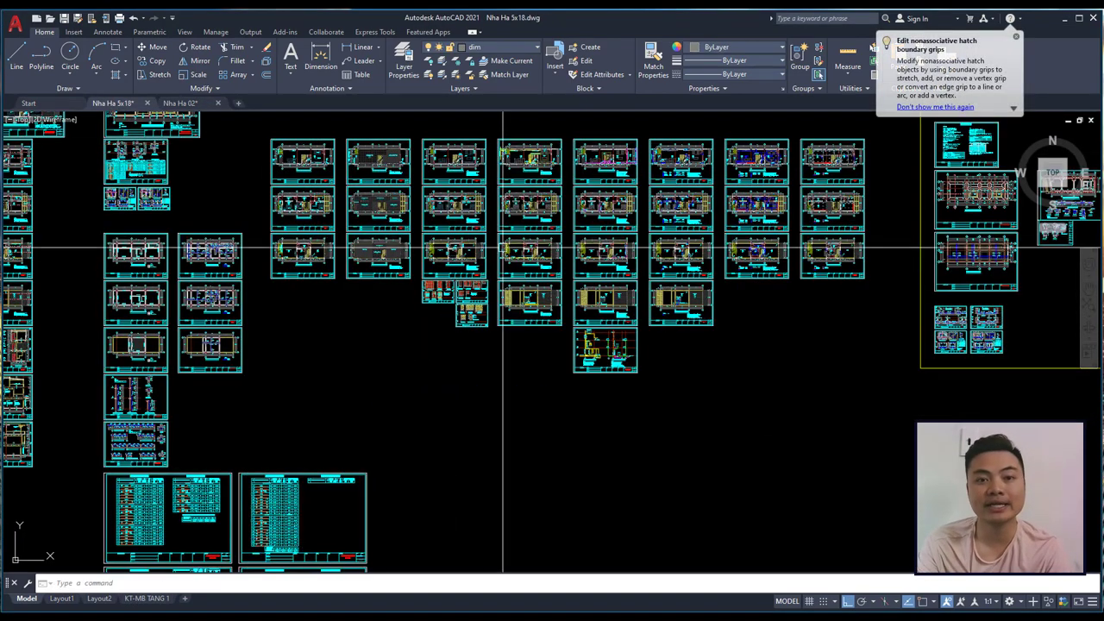
pyautogui.click(180, 102)
# - Window-select the whole Nha Ha 02 floor-plan sheet and shift it slightly in view
pyautogui.scroll(-2, 461, 283)
pyautogui.scroll(2, 432, 280)
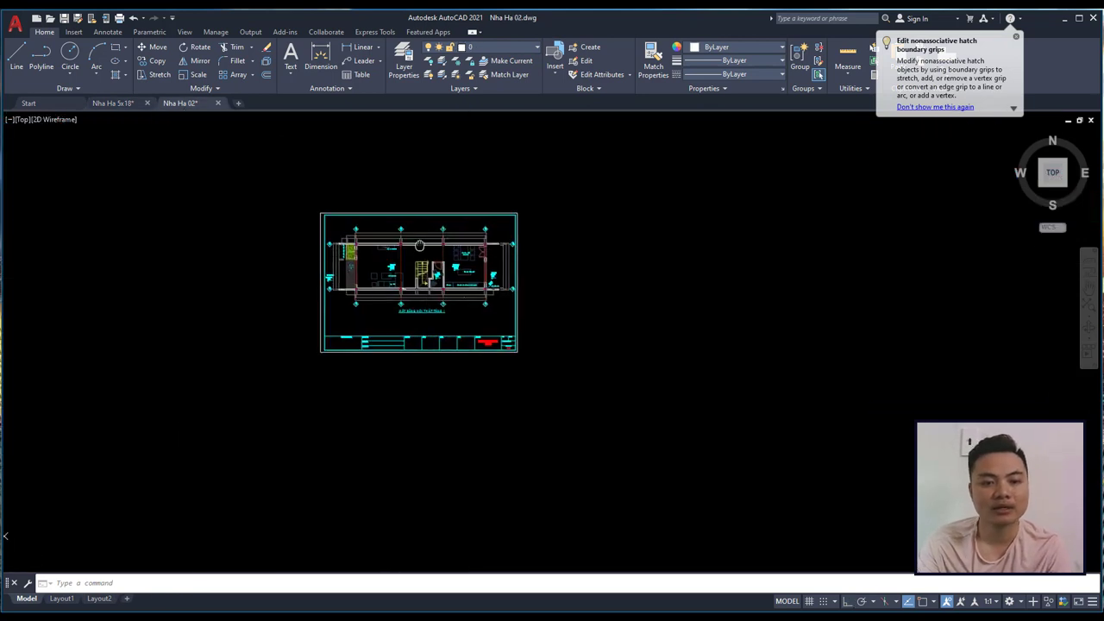
pyautogui.scroll(2, 403, 242)
pyautogui.scroll(-3, 604, 224)
pyautogui.click(362, 168)
pyautogui.click(642, 353)
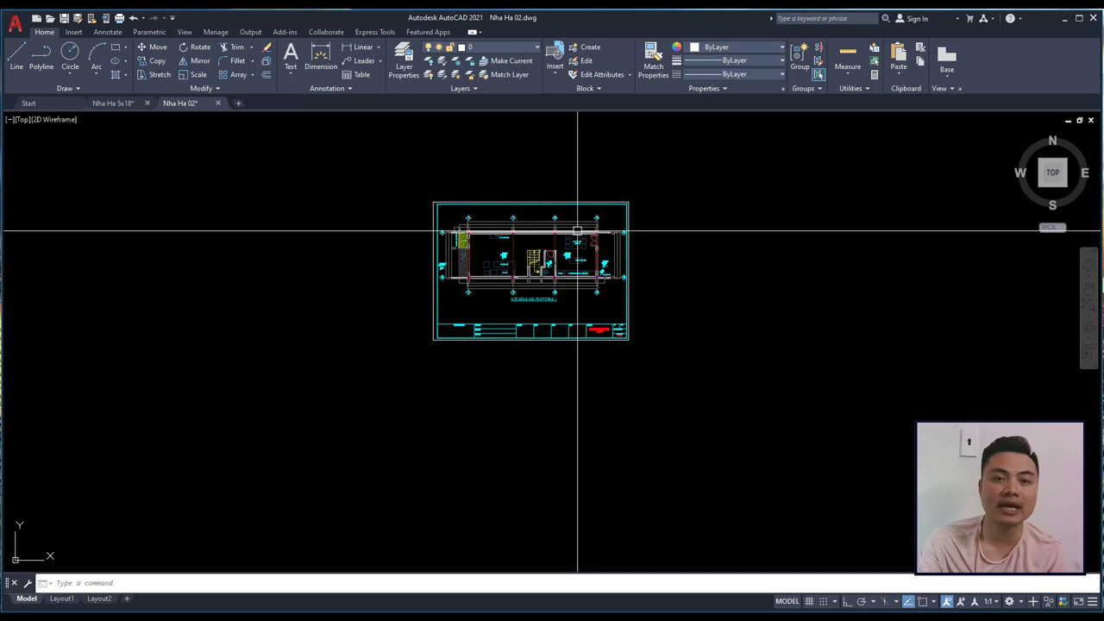
pyautogui.scroll(2, 577, 231)
pyautogui.scroll(3, 552, 233)
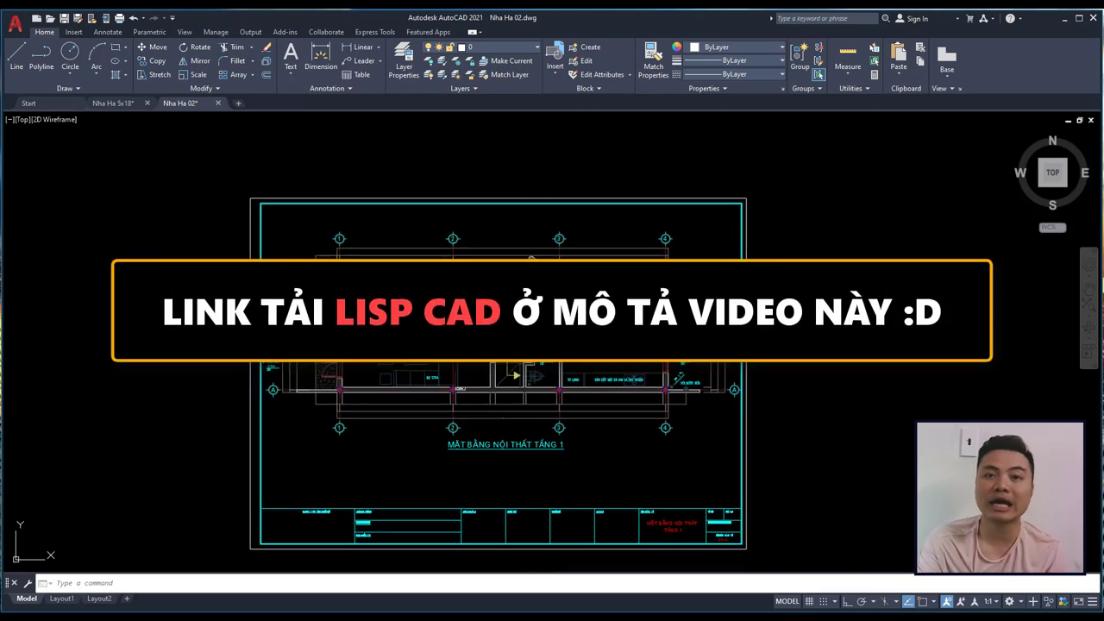
pyautogui.moveTo(535, 236); pyautogui.dragTo(543, 222, button='middle')
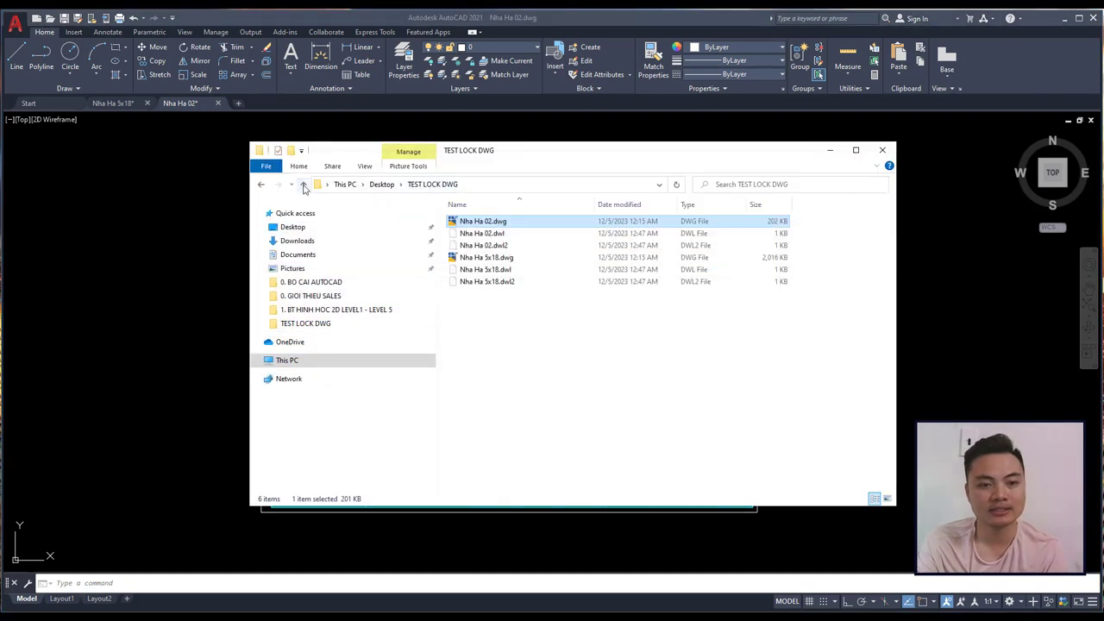
# - Go up to the Desktop, open the DWGLock2018 folder and run LockDWGSA.exe
pyautogui.click(304, 183)
pyautogui.click(304, 183)
pyautogui.click(320, 228)
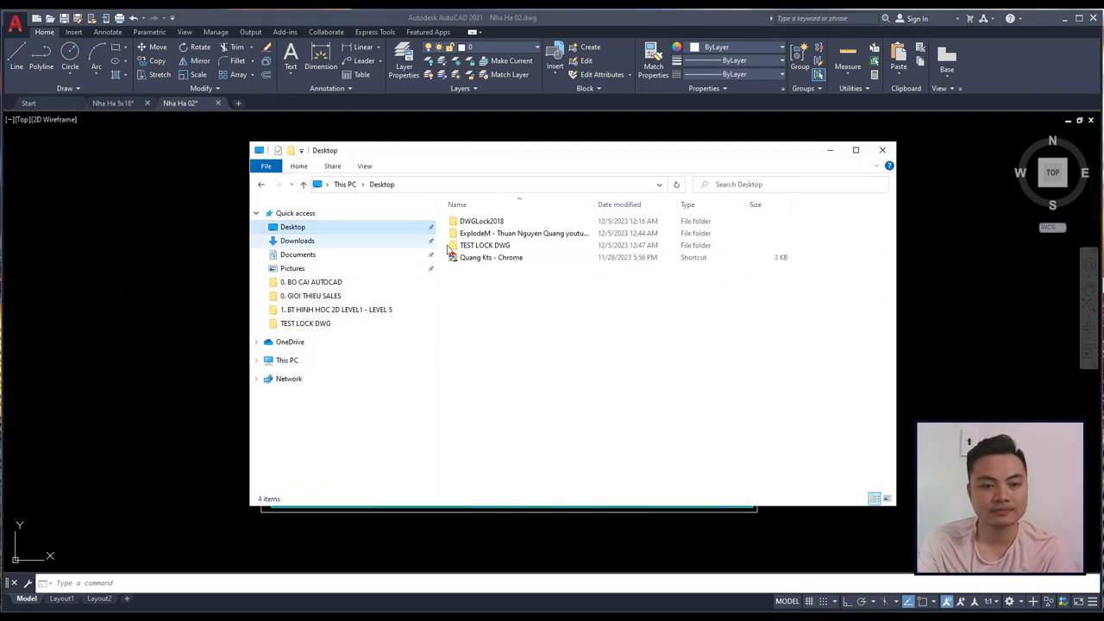
pyautogui.doubleClick(480, 221)
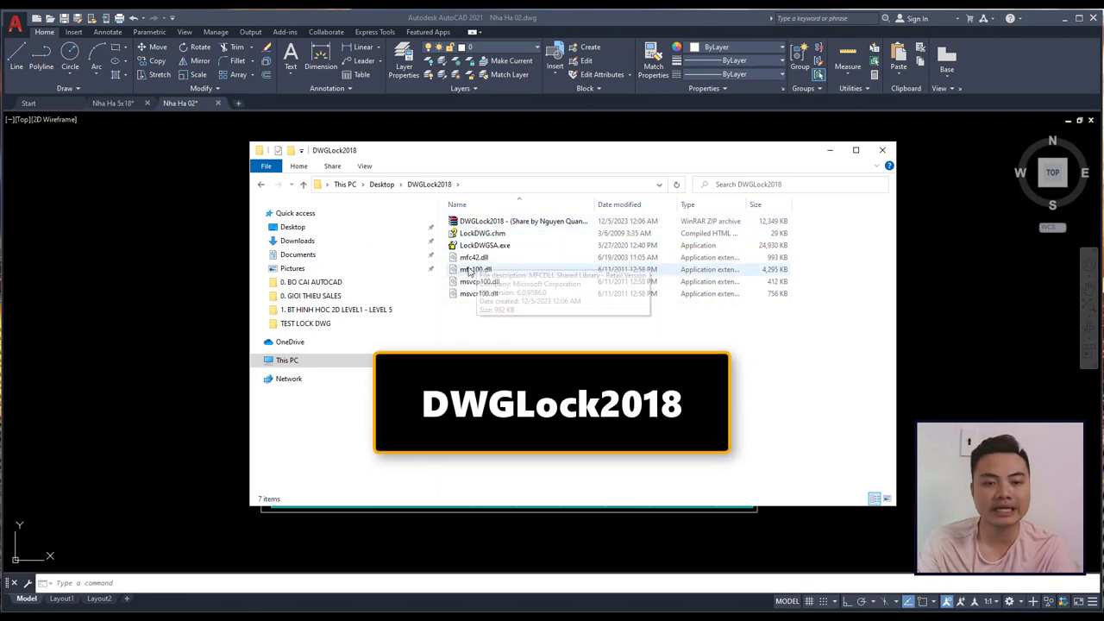
pyautogui.click(484, 248)
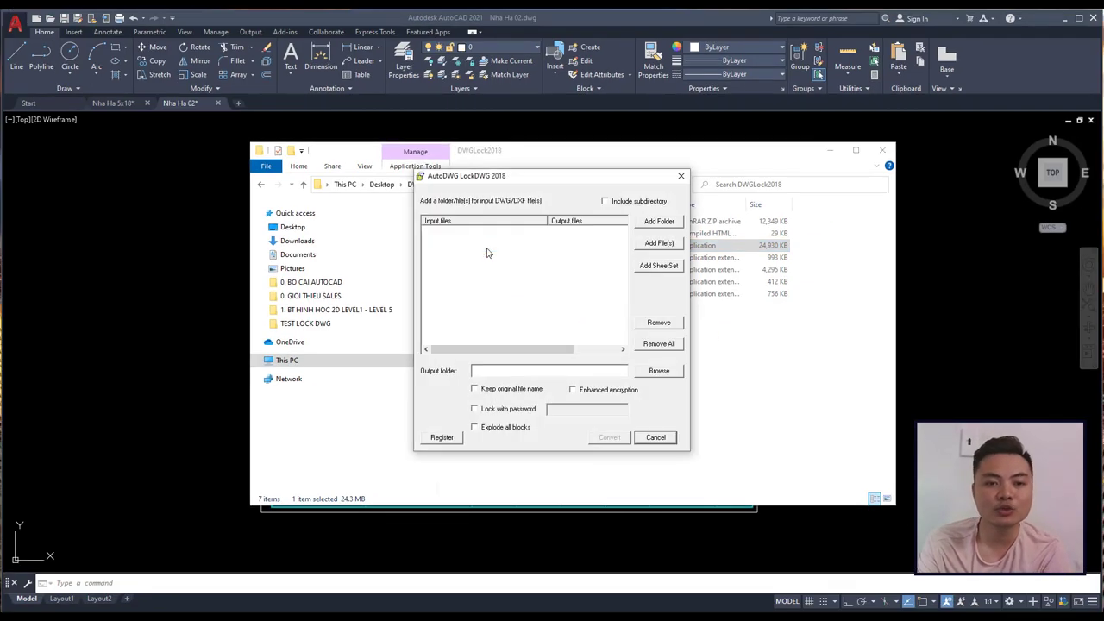
pyautogui.moveTo(538, 190)
pyautogui.mouseDown()
pyautogui.moveTo(510, 215)
pyautogui.moveTo(499, 182)
pyautogui.mouseUp()
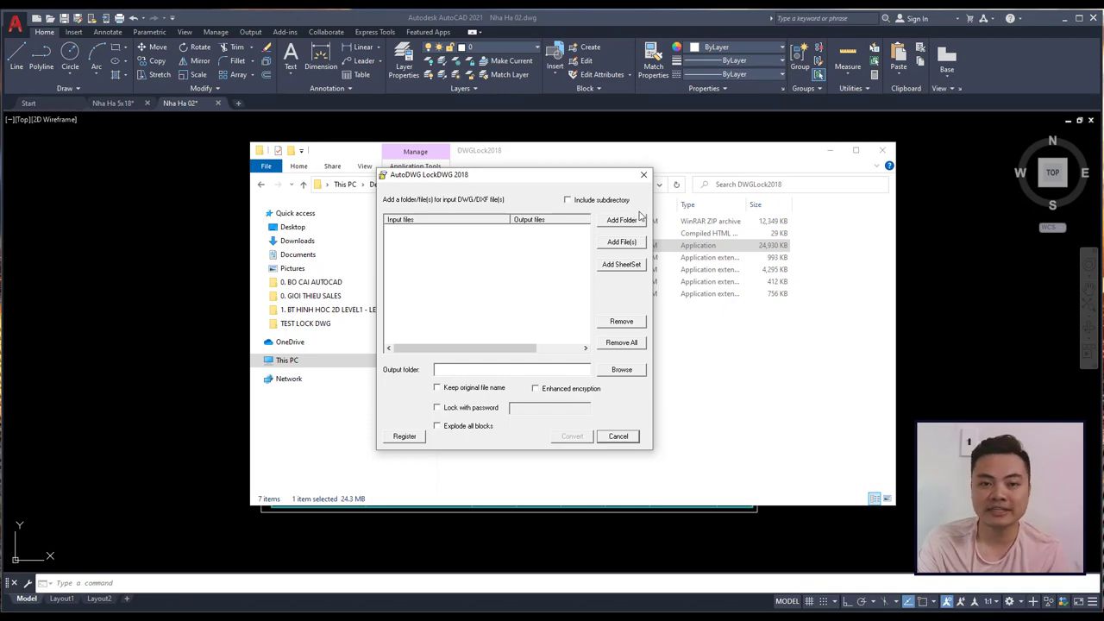
pyautogui.click(405, 437)
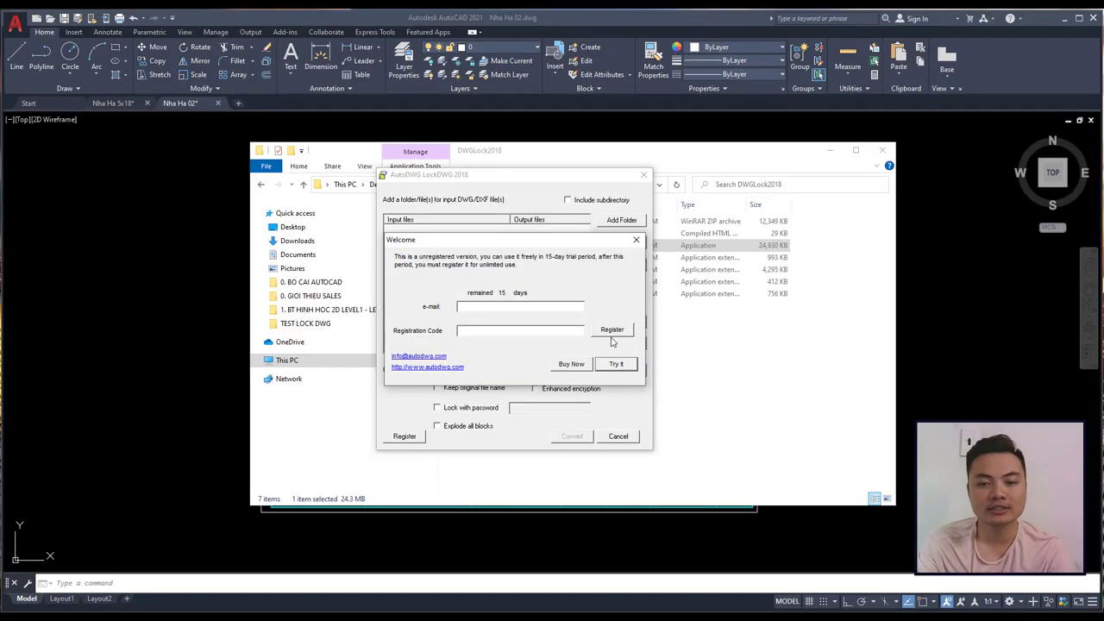
pyautogui.click(636, 240)
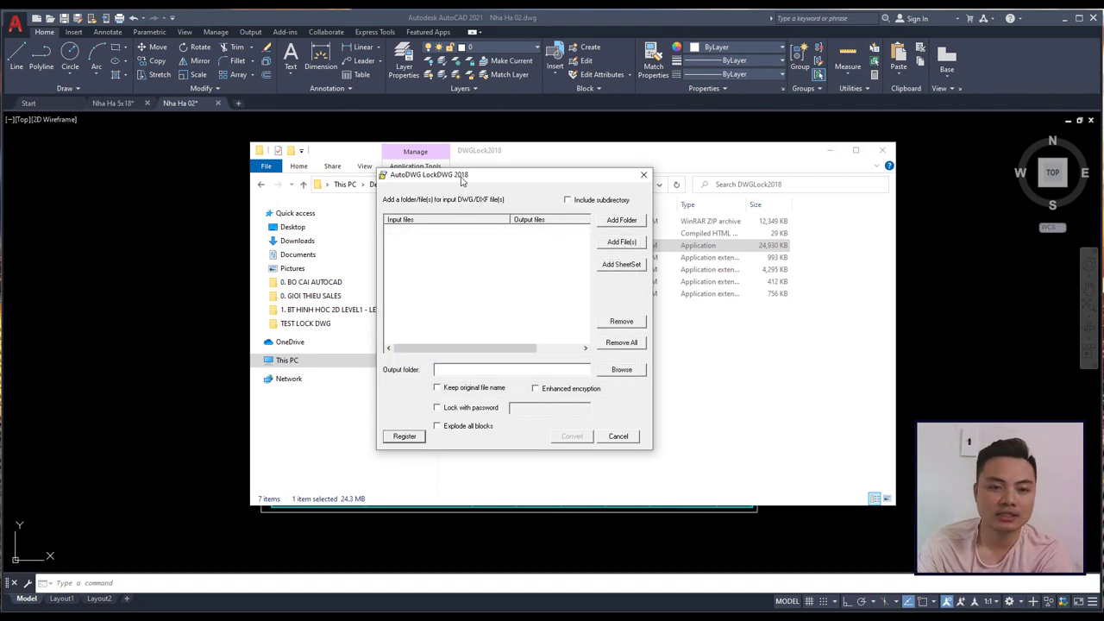
pyautogui.moveTo(465, 175); pyautogui.dragTo(469, 178)
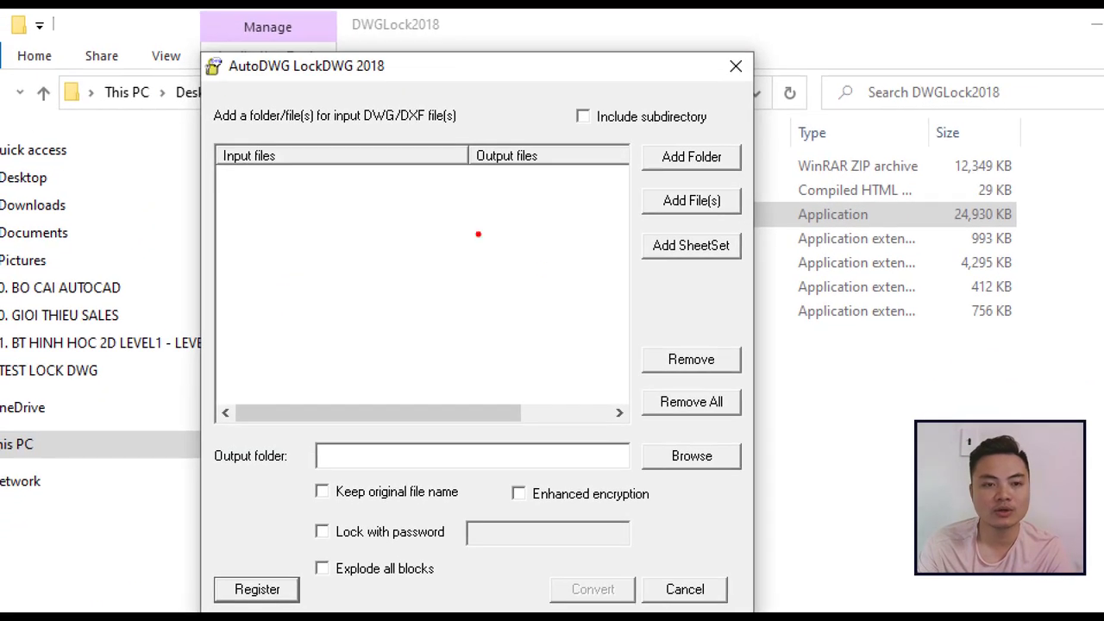
pyautogui.moveTo(632, 132)
pyautogui.mouseDown()
pyautogui.moveTo(711, 234)
pyautogui.moveTo(754, 264)
pyautogui.mouseUp()
pyautogui.moveTo(774, 166); pyautogui.dragTo(803, 197)
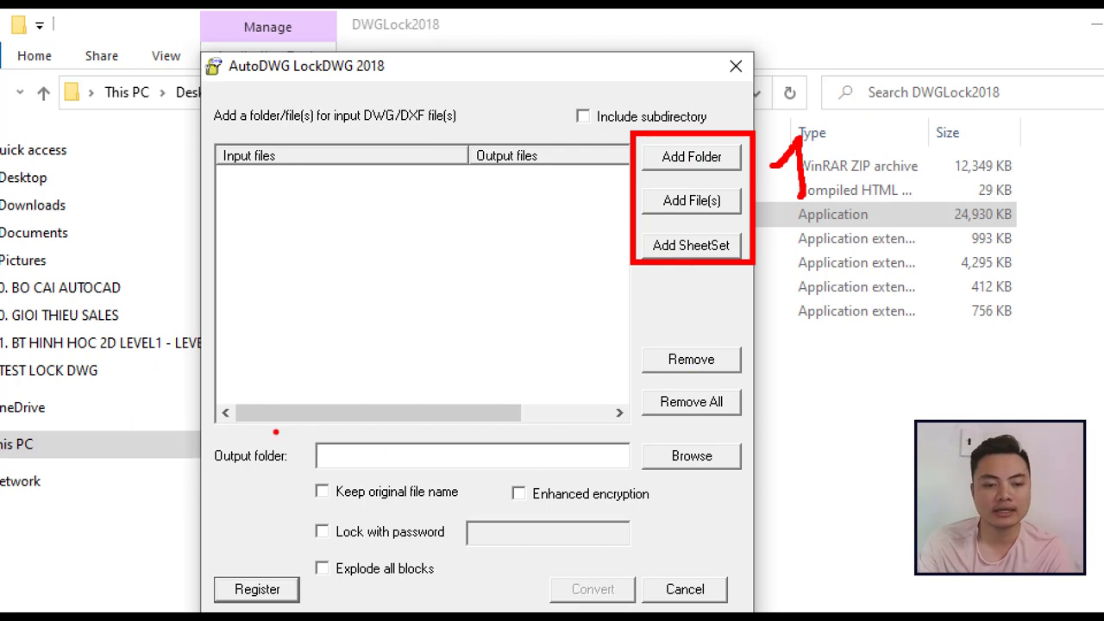
pyautogui.moveTo(204, 425); pyautogui.dragTo(781, 476)
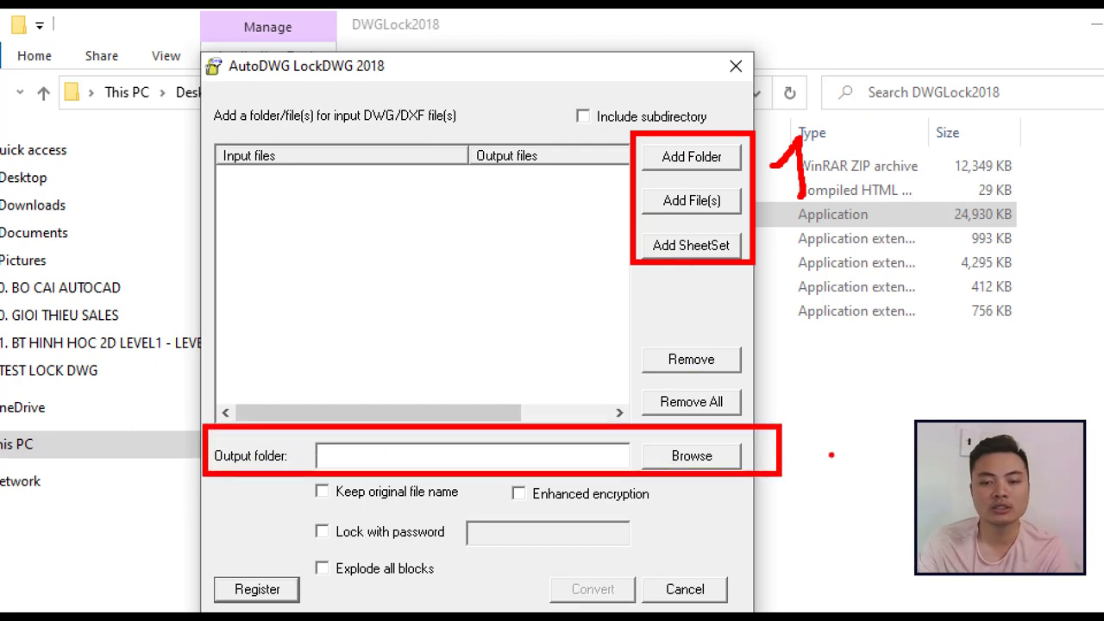
pyautogui.moveTo(832, 424)
pyautogui.mouseDown()
pyautogui.moveTo(830, 466)
pyautogui.moveTo(878, 429)
pyautogui.moveTo(901, 485)
pyautogui.mouseUp()
pyautogui.hotkey('ctrl', 'z')
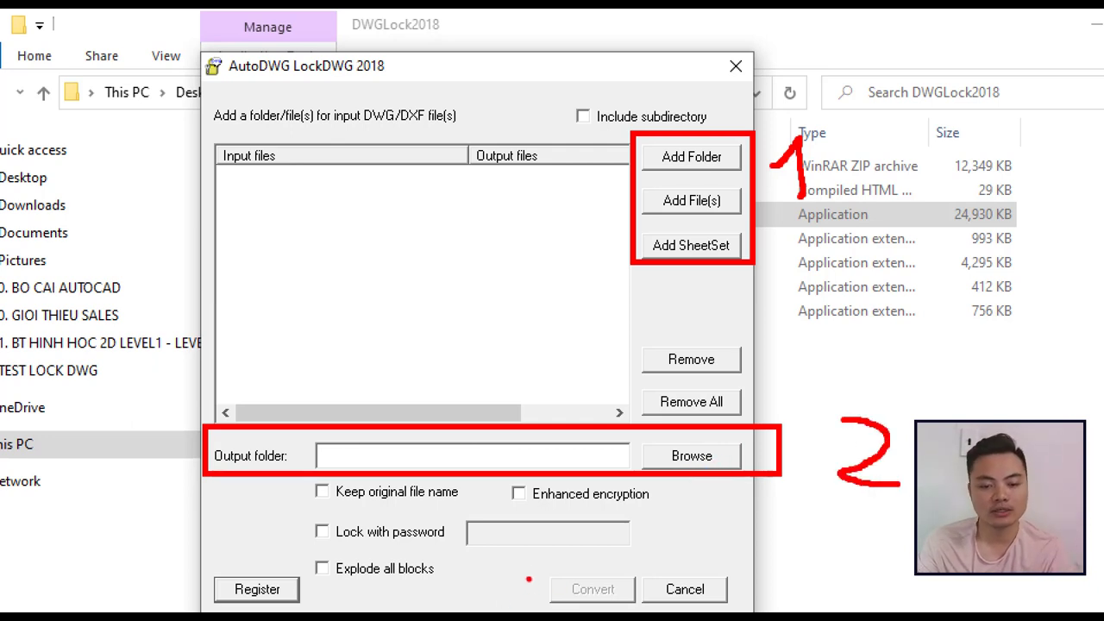
pyautogui.moveTo(529, 560); pyautogui.dragTo(637, 610)
pyautogui.moveTo(694, 519); pyautogui.dragTo(725, 561)
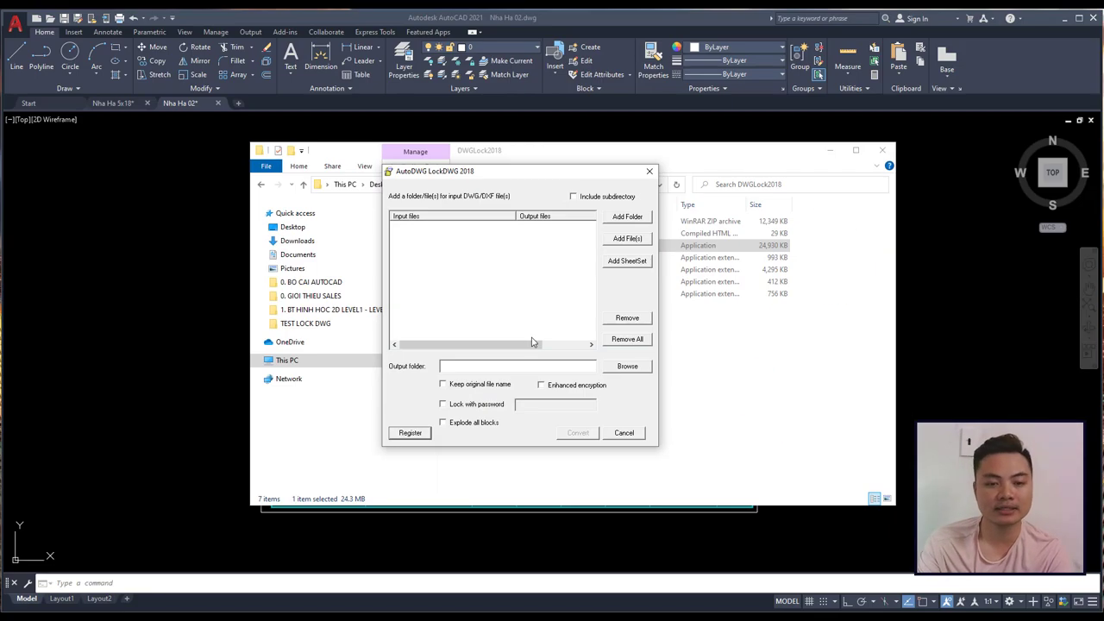
# - Add the Nha Ha 02 drawing to the LockDWG input list
pyautogui.click(628, 238)
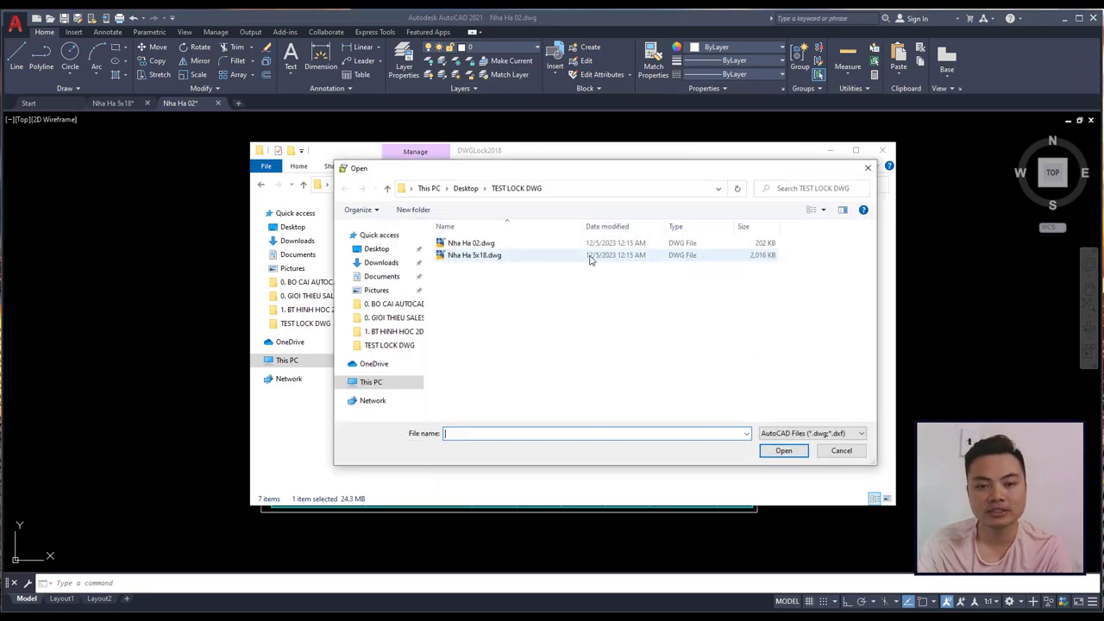
pyautogui.click(457, 245)
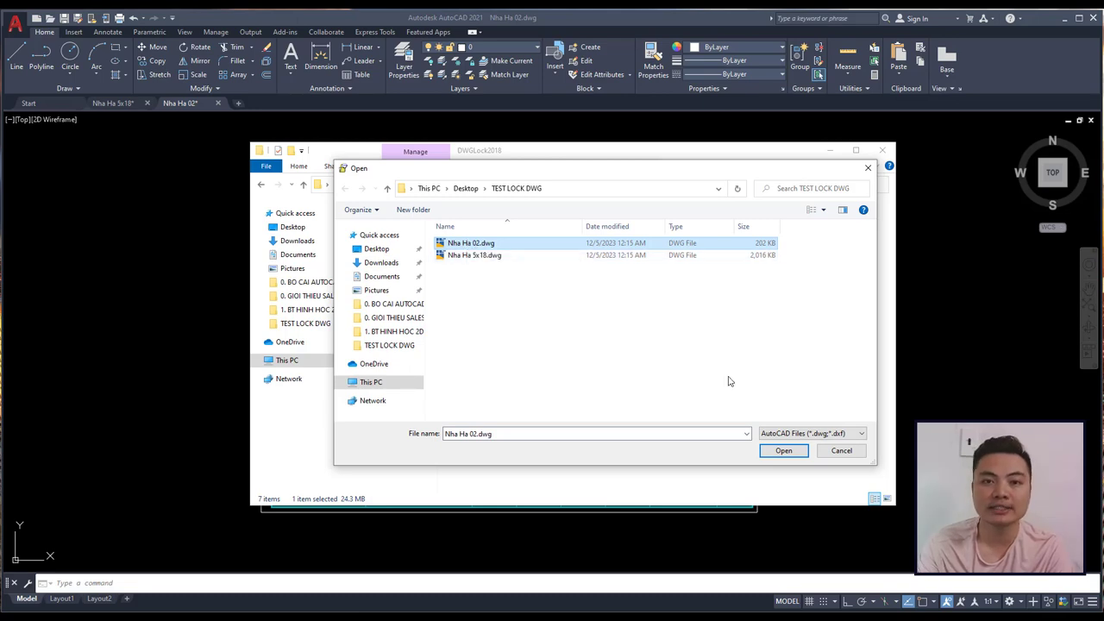
pyautogui.click(783, 451)
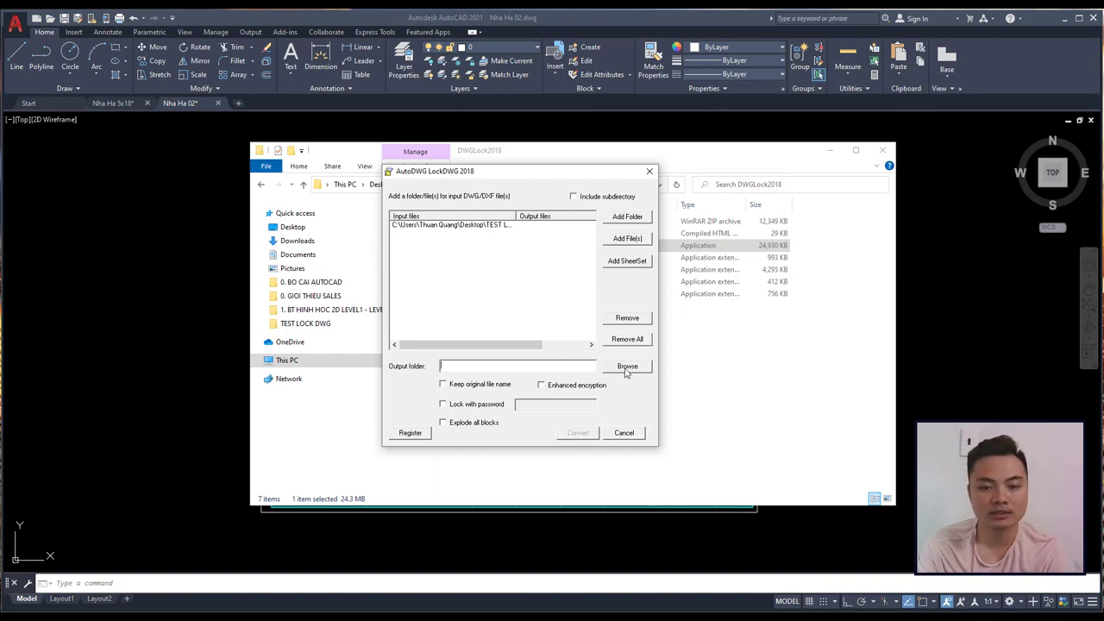
# - Set the output folder to TEST LOCK DWG on the Desktop
pyautogui.click(627, 366)
pyautogui.click(484, 277)
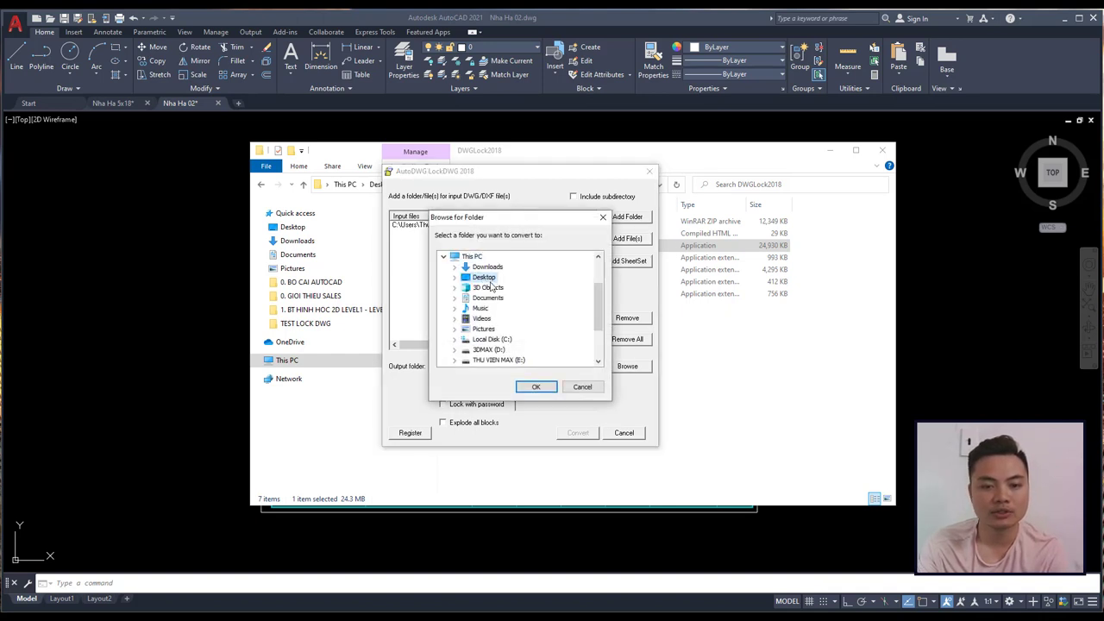
pyautogui.click(455, 278)
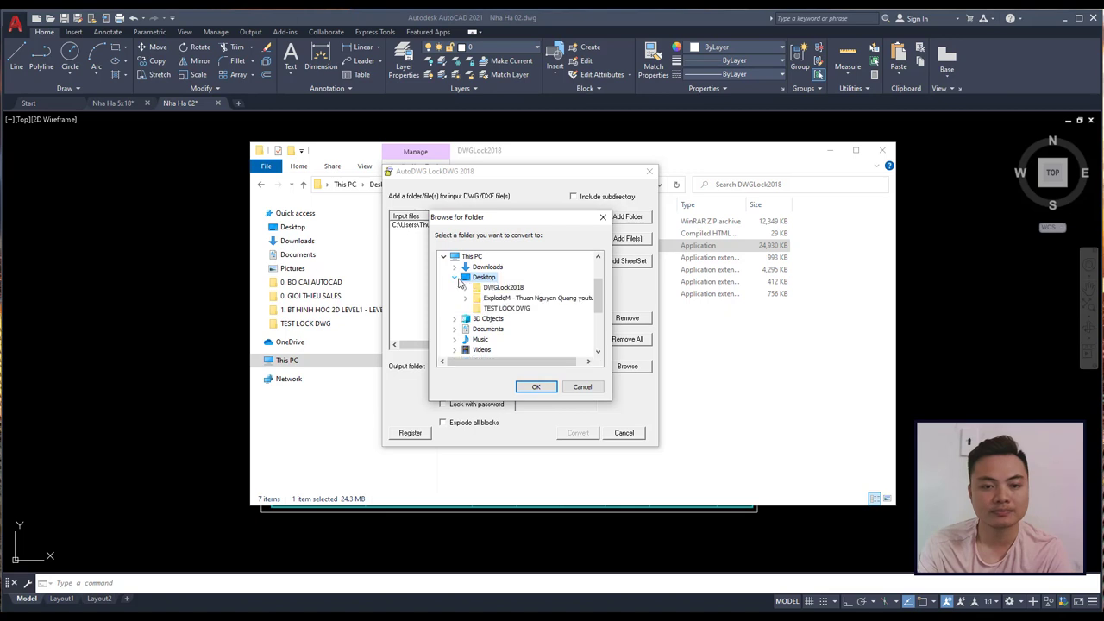
pyautogui.click(509, 309)
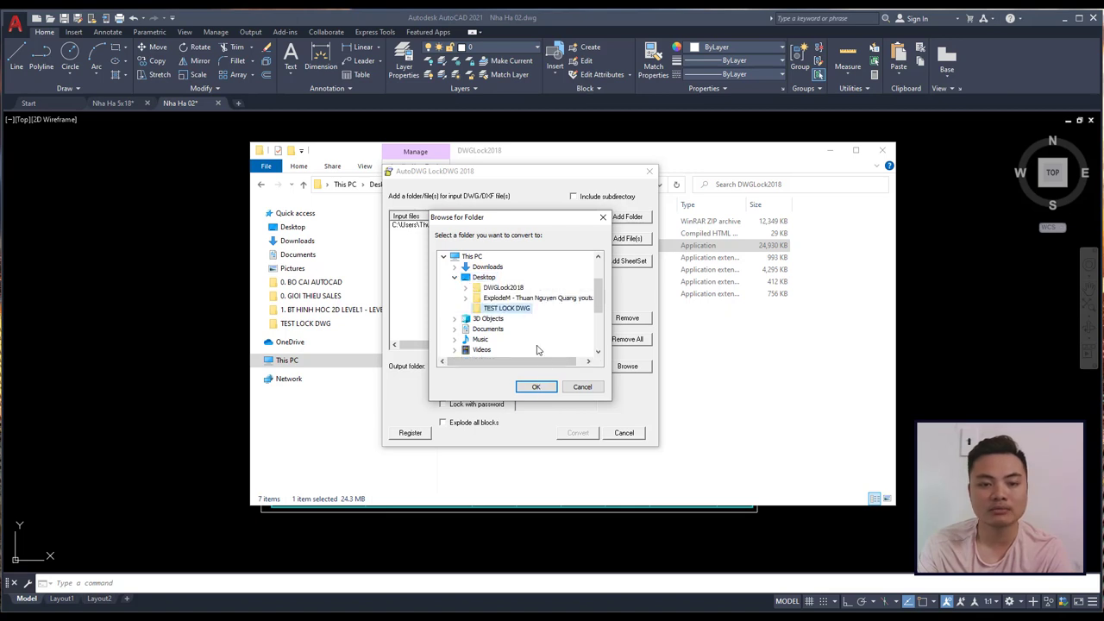
pyautogui.click(536, 387)
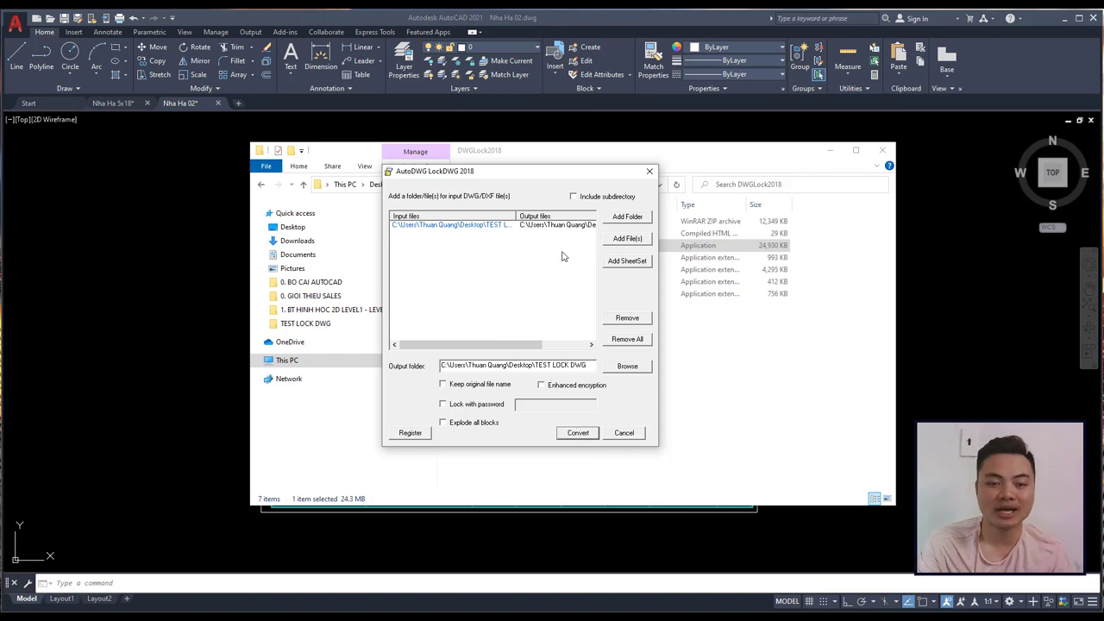
# - Close LockDWG and open Nha Ha 02_l.dwg from the Desktop's TEST LOCK DWG folder
pyautogui.press('Escape')
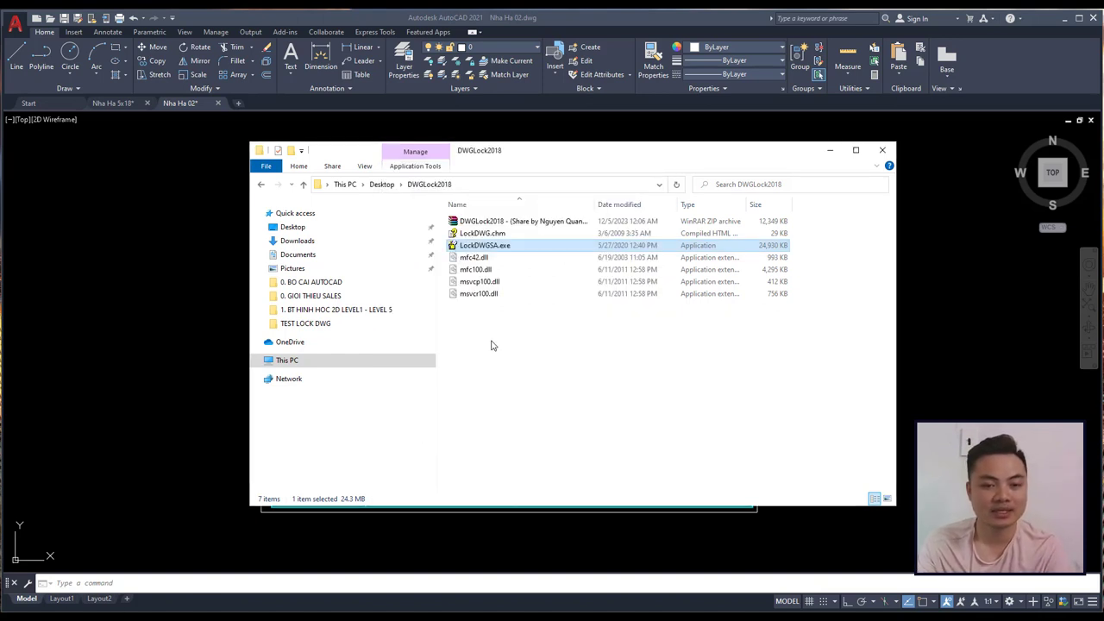
pyautogui.click(293, 227)
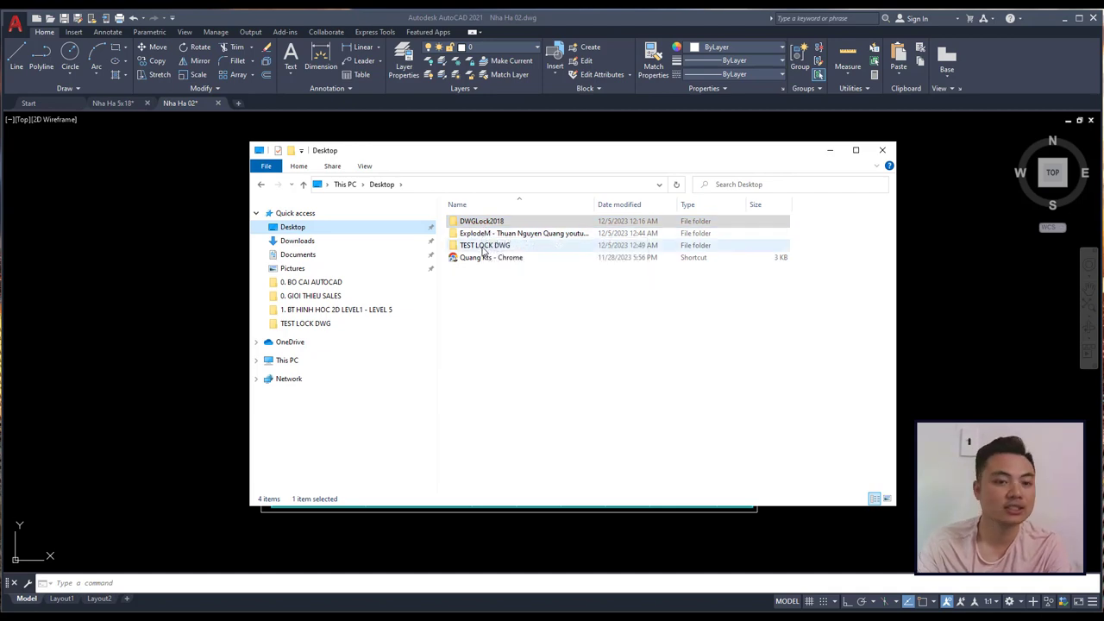
pyautogui.click(488, 246)
pyautogui.doubleClick(488, 247)
pyautogui.click(518, 257)
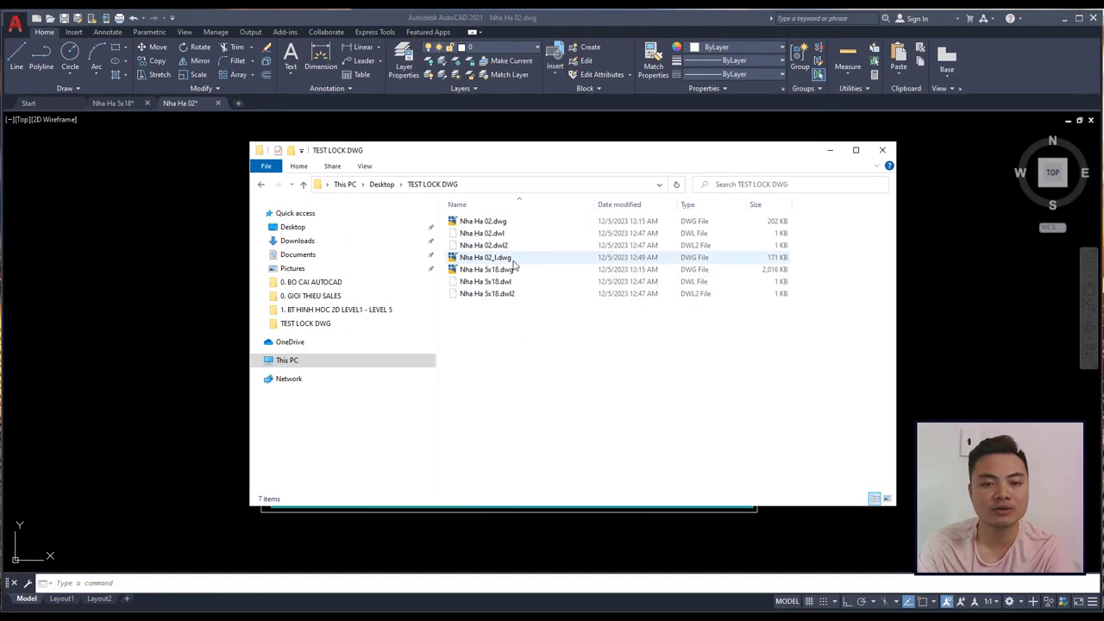
pyautogui.doubleClick(515, 265)
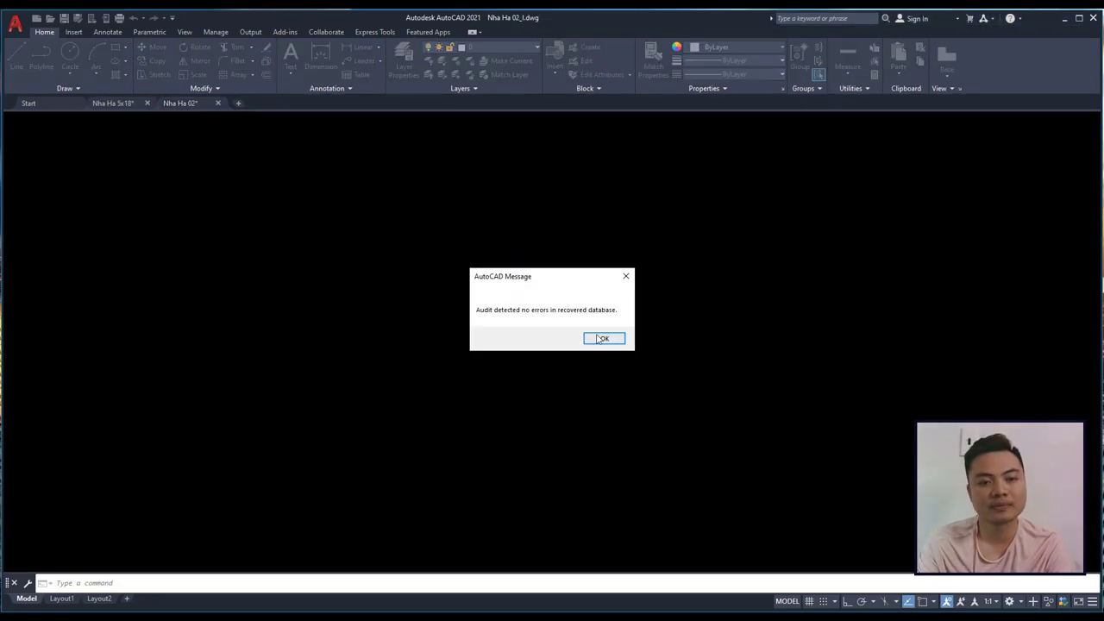
# - Dismiss the audit message and frame the locked sheet with its AutoDWG LockDWG watermark
pyautogui.click(602, 339)
pyautogui.scroll(-5, 535, 295)
pyautogui.scroll(4, 402, 297)
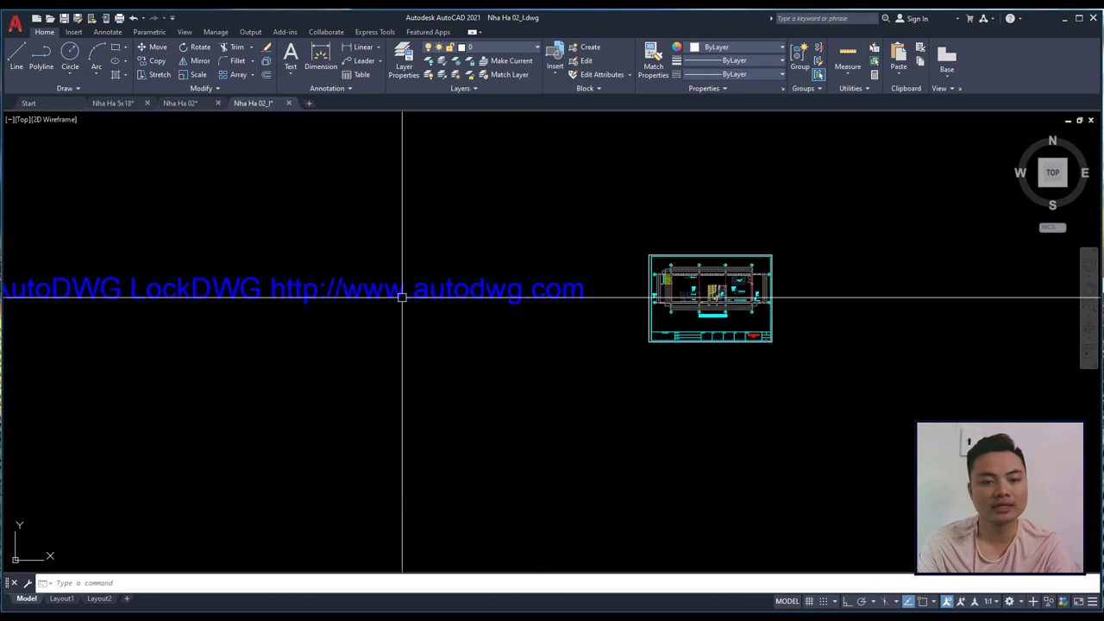
pyautogui.moveTo(402, 297); pyautogui.dragTo(512, 276, button='middle')
pyautogui.scroll(-2, 518, 283)
pyautogui.scroll(2, 509, 309)
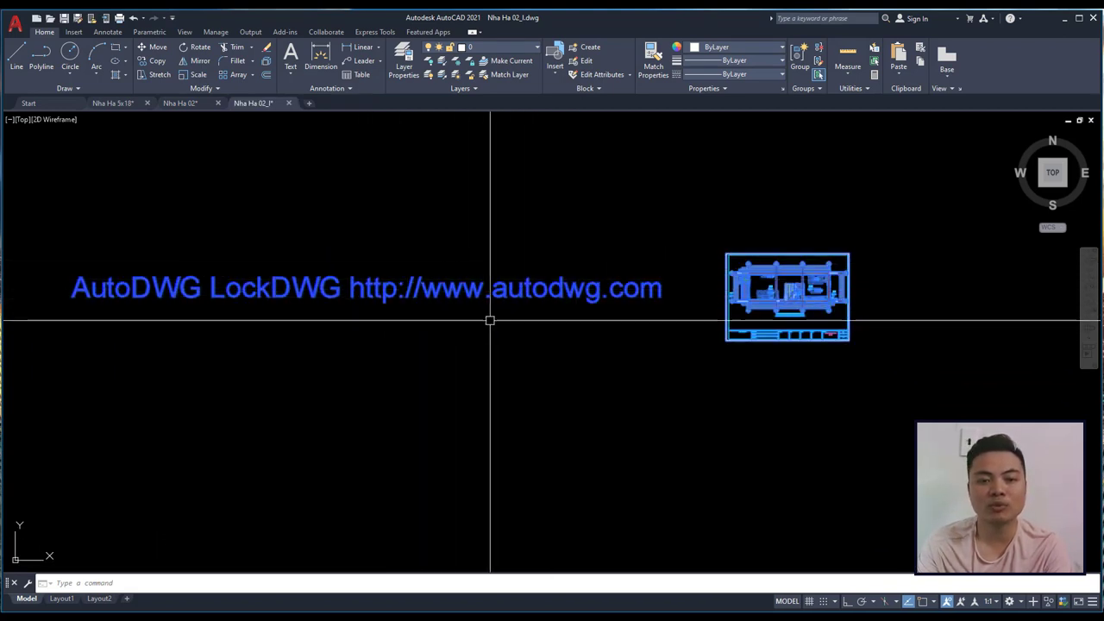
pyautogui.scroll(2, 722, 303)
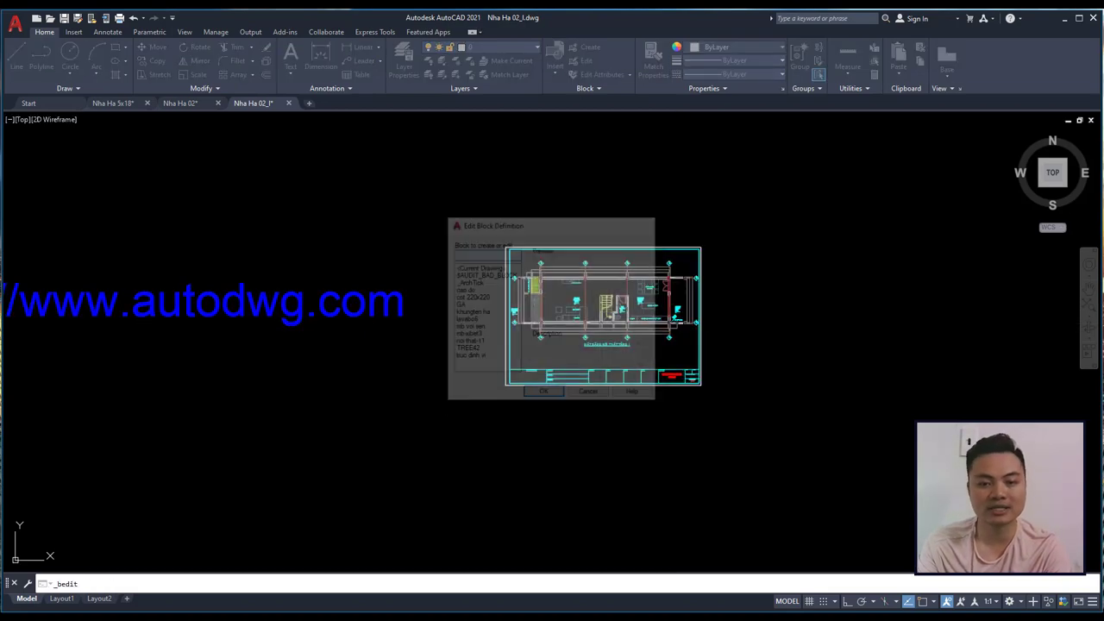
# - Try editing the locked sheet's block, cancel the prompt, and switch to the Nha Ha 5x18 tab
pyautogui.scroll(2, 602, 286)
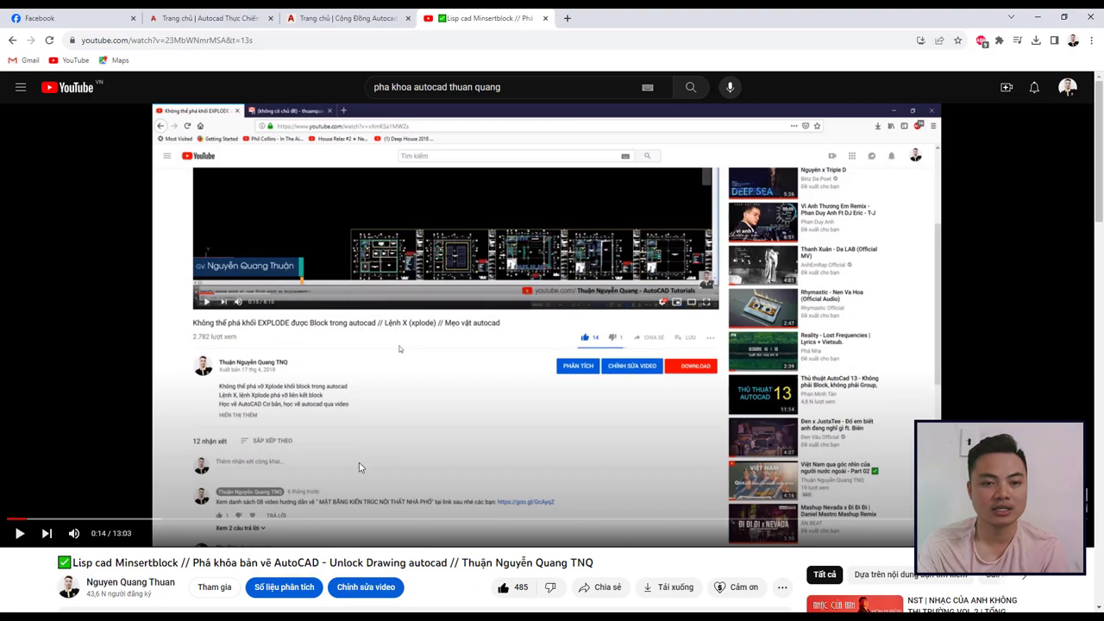
pyautogui.scroll(-2, 360, 467)
pyautogui.scroll(-1, 360, 467)
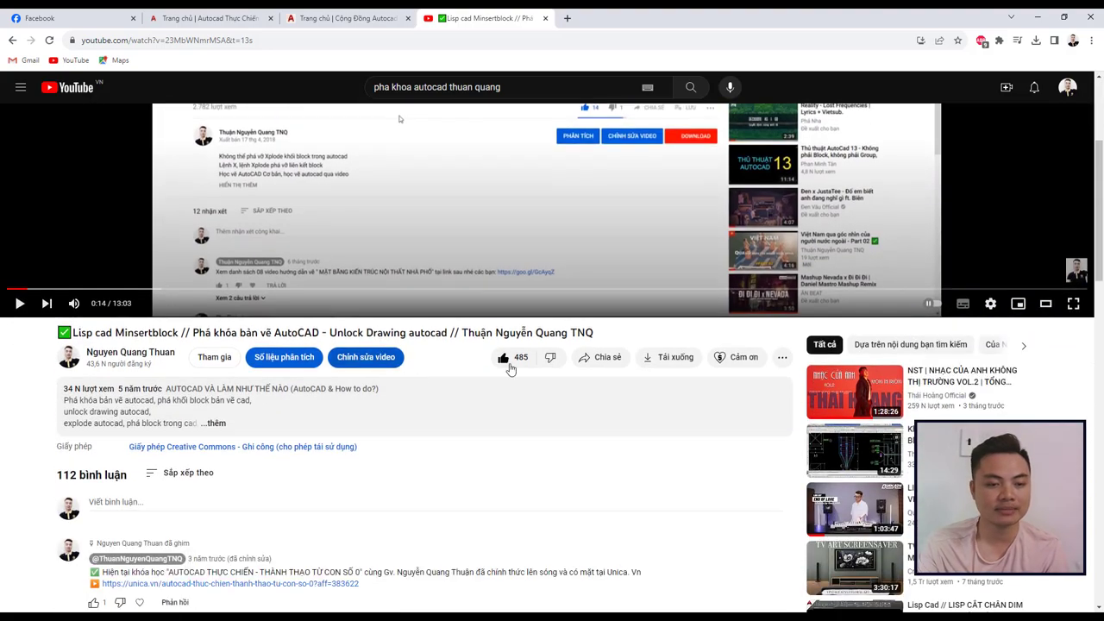
pyautogui.scroll(1, 360, 467)
pyautogui.scroll(2, 981, 130)
pyautogui.click(1032, 24)
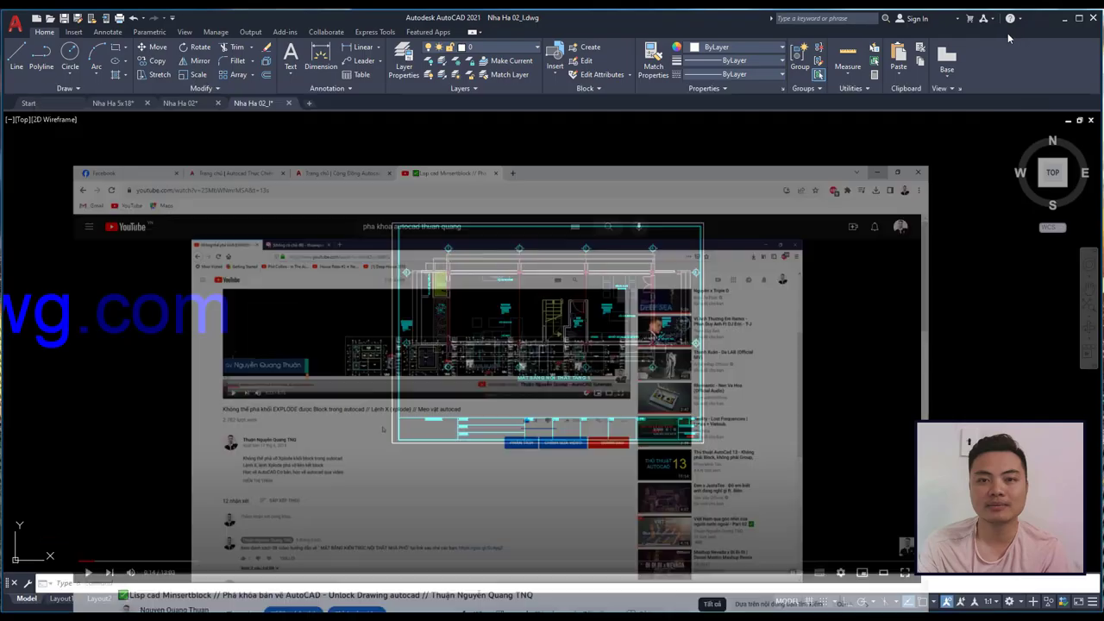
pyautogui.doubleClick(595, 267)
pyautogui.press('Escape')
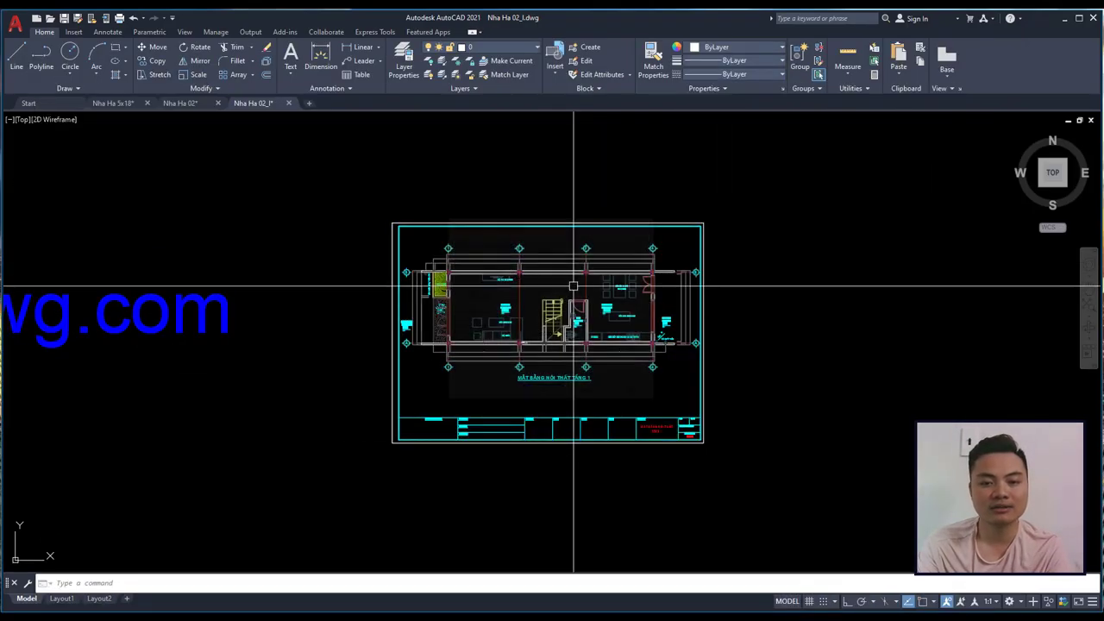
pyautogui.scroll(-2, 567, 291)
pyautogui.click(122, 107)
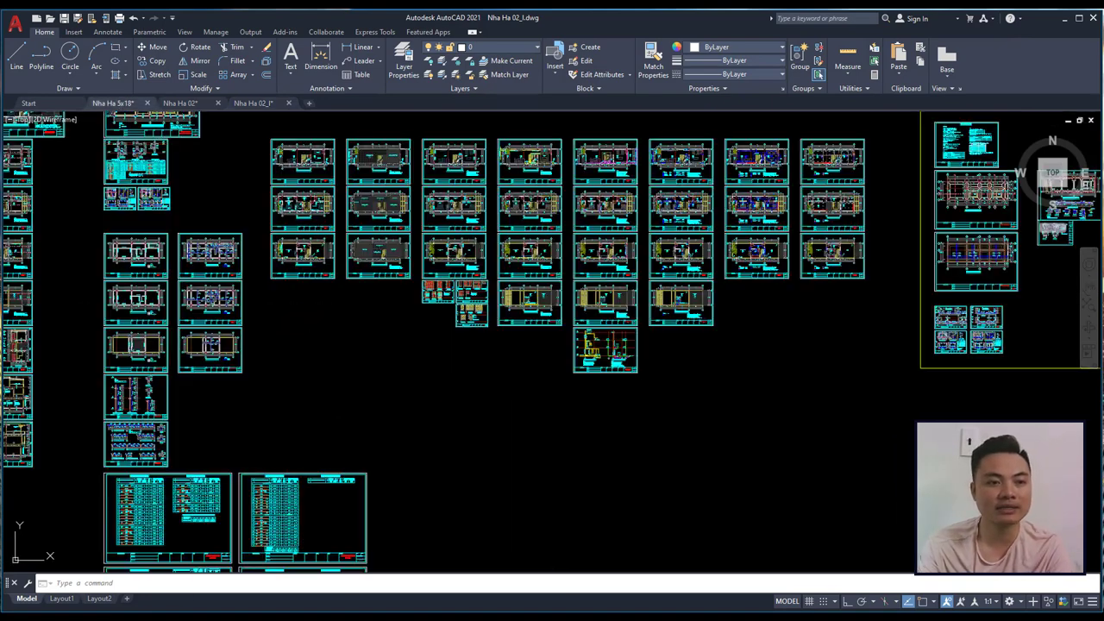
# - Window-select all Nha Ha 5x18 sheets, clear the selection, and close the drawing
pyautogui.scroll(-3, 572, 247)
pyautogui.click(308, 171)
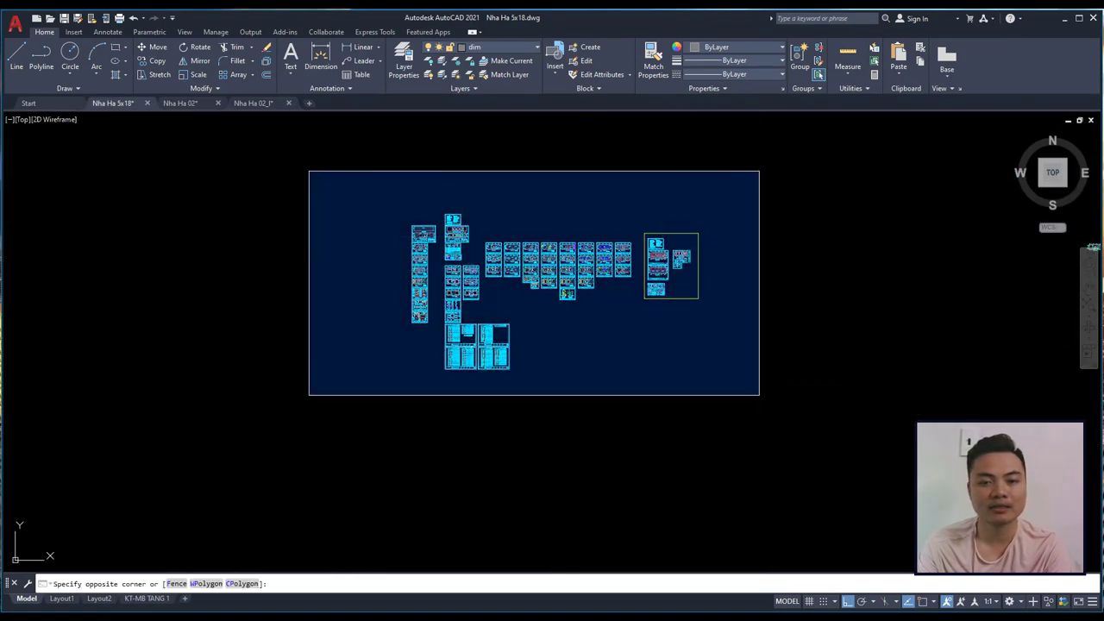
pyautogui.click(760, 395)
pyautogui.press('Escape')
pyautogui.click(148, 104)
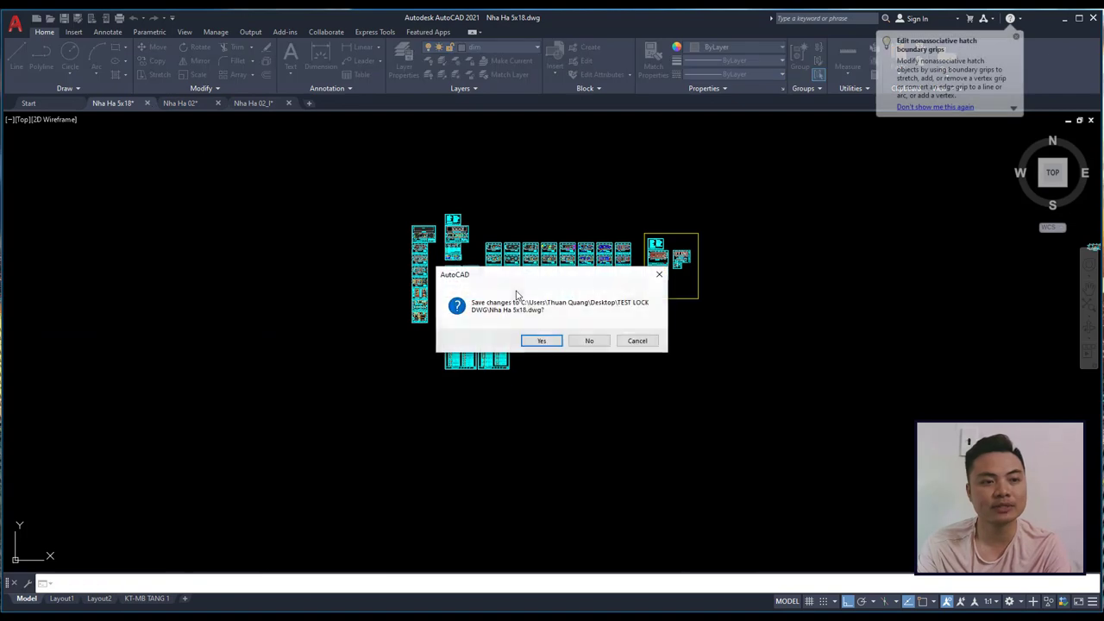
pyautogui.click(587, 340)
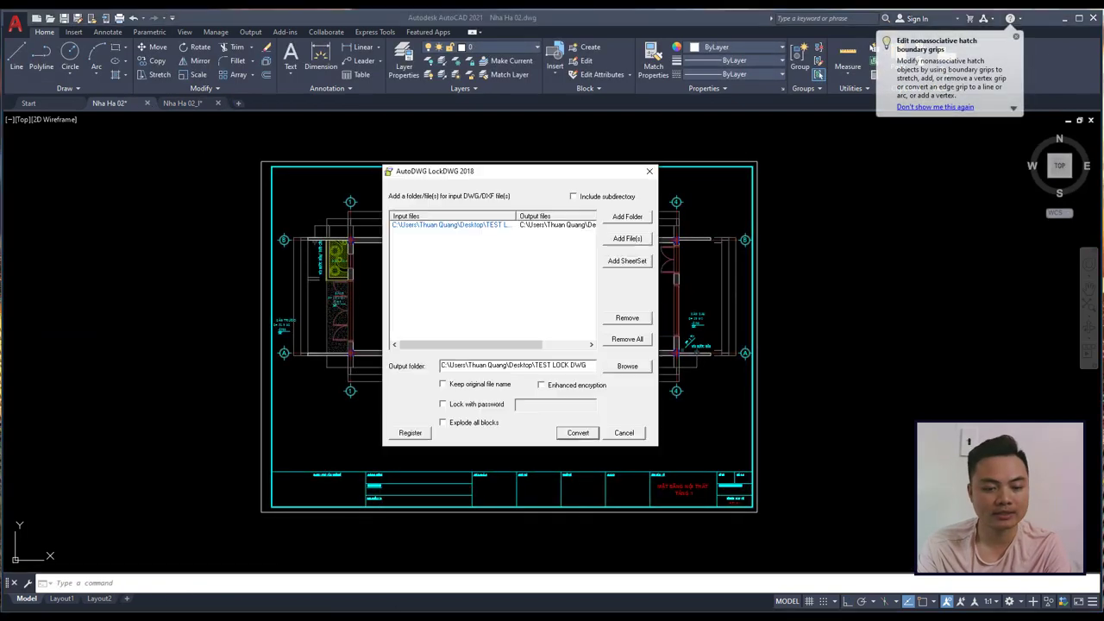
# - Add Nha Ha 5x18.dwg to LockDWG's inputs and convert it to a locked copy
pyautogui.click(628, 240)
pyautogui.click(475, 269)
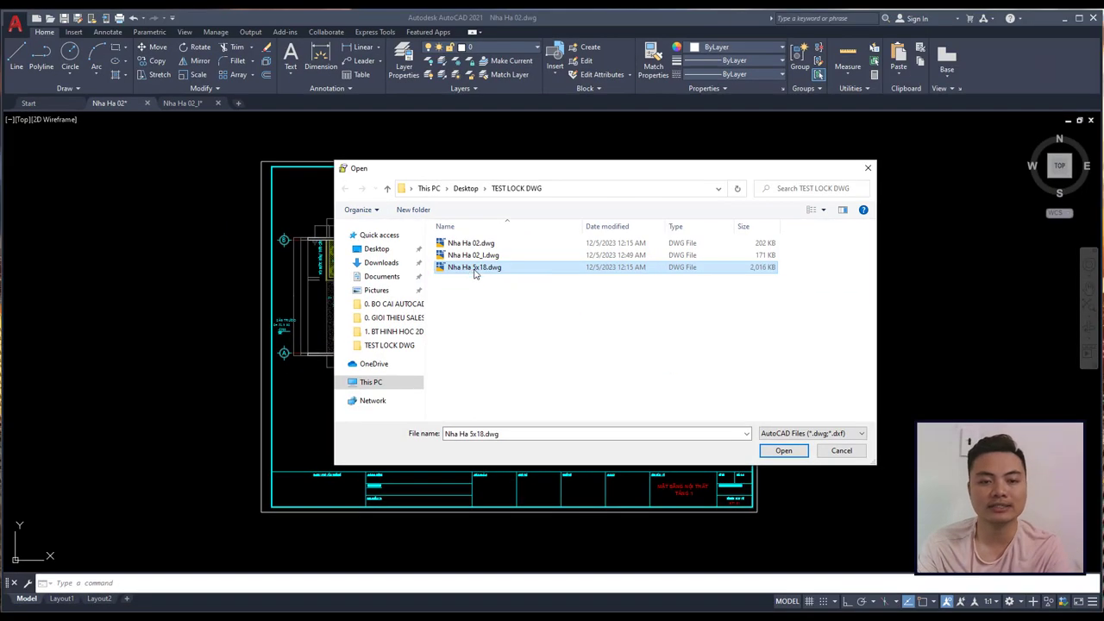
pyautogui.click(474, 269)
pyautogui.doubleClick(557, 269)
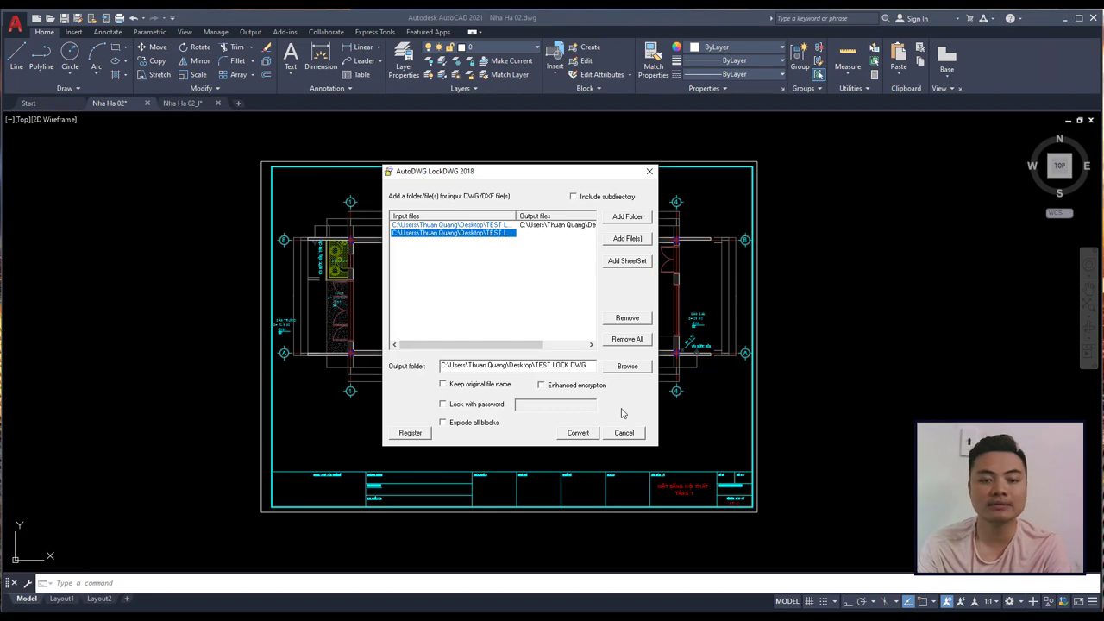
pyautogui.click(573, 436)
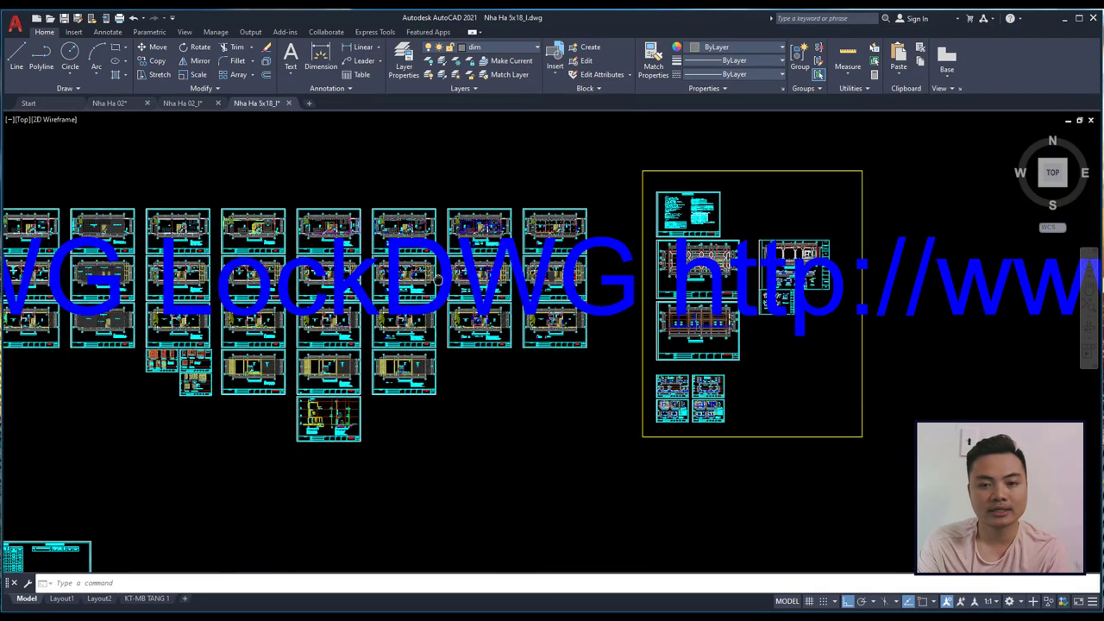
# - Select all in Nha Ha 5x18_l, try block editing, cancel, and click the drawing as one block
pyautogui.scroll(-1, 474, 268)
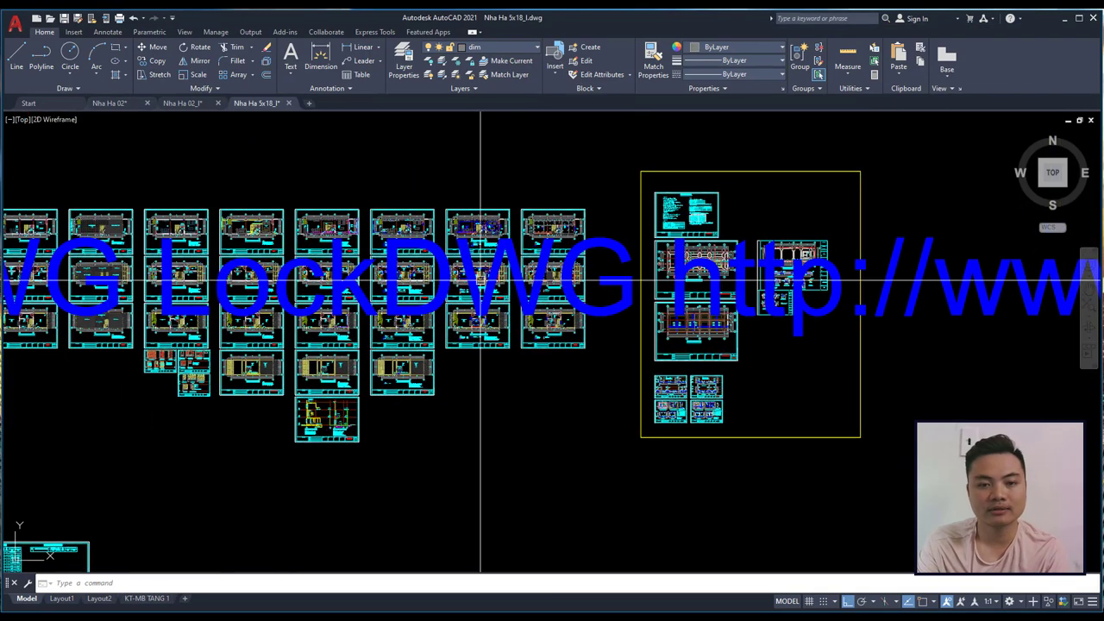
pyautogui.scroll(-2, 526, 259)
pyautogui.scroll(-1, 535, 259)
pyautogui.hotkey('ctrl', 'a')
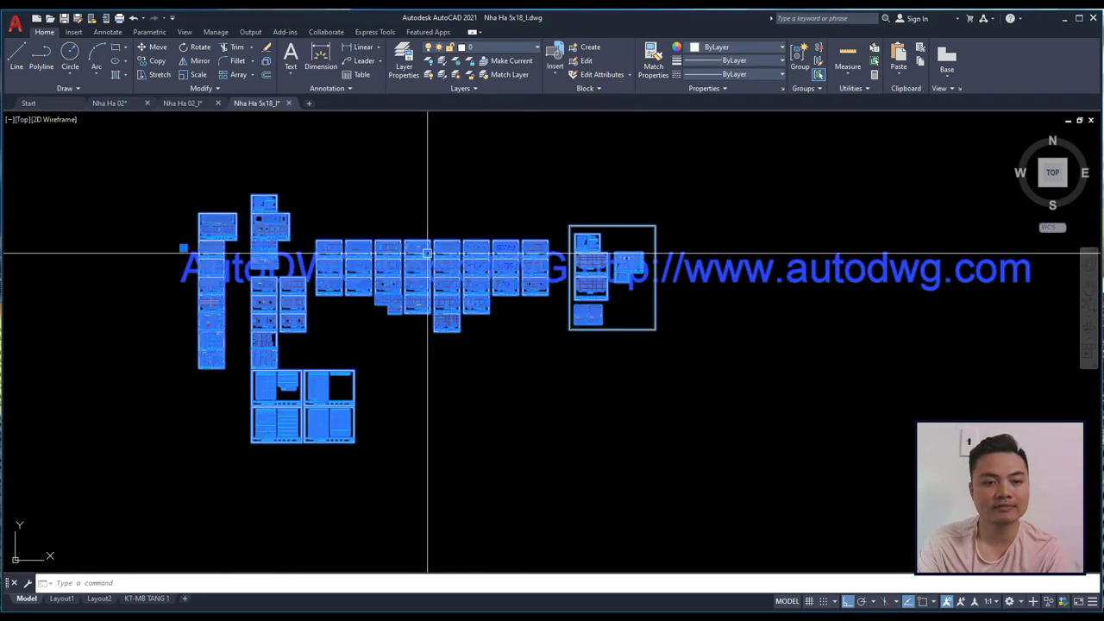
pyautogui.moveTo(395, 253); pyautogui.dragTo(397, 237, button='middle')
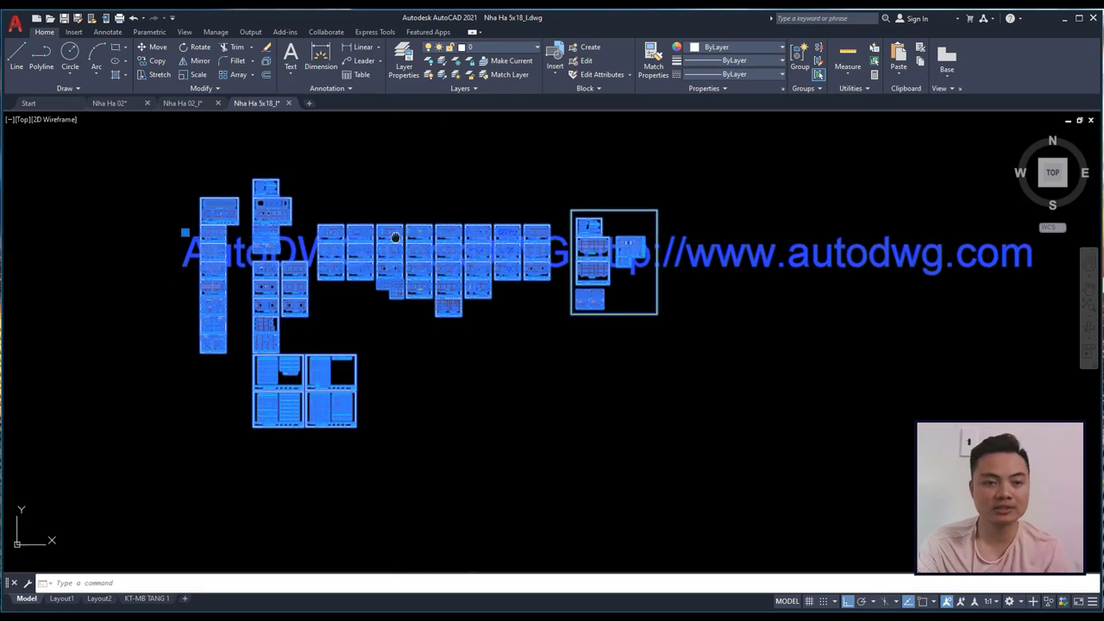
pyautogui.doubleClick(397, 237)
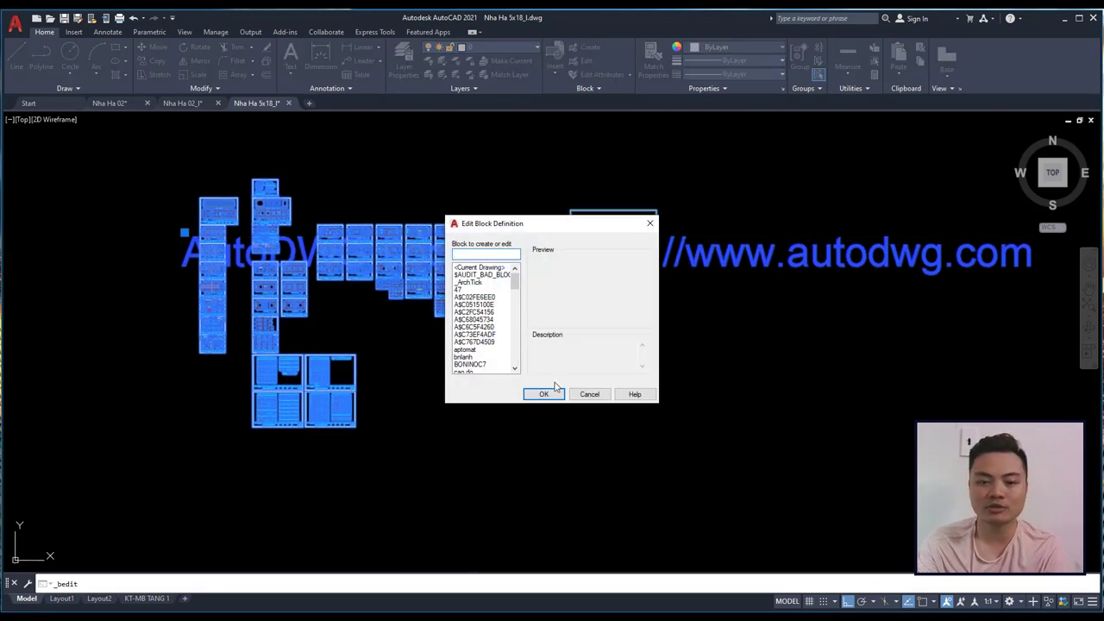
pyautogui.click(588, 396)
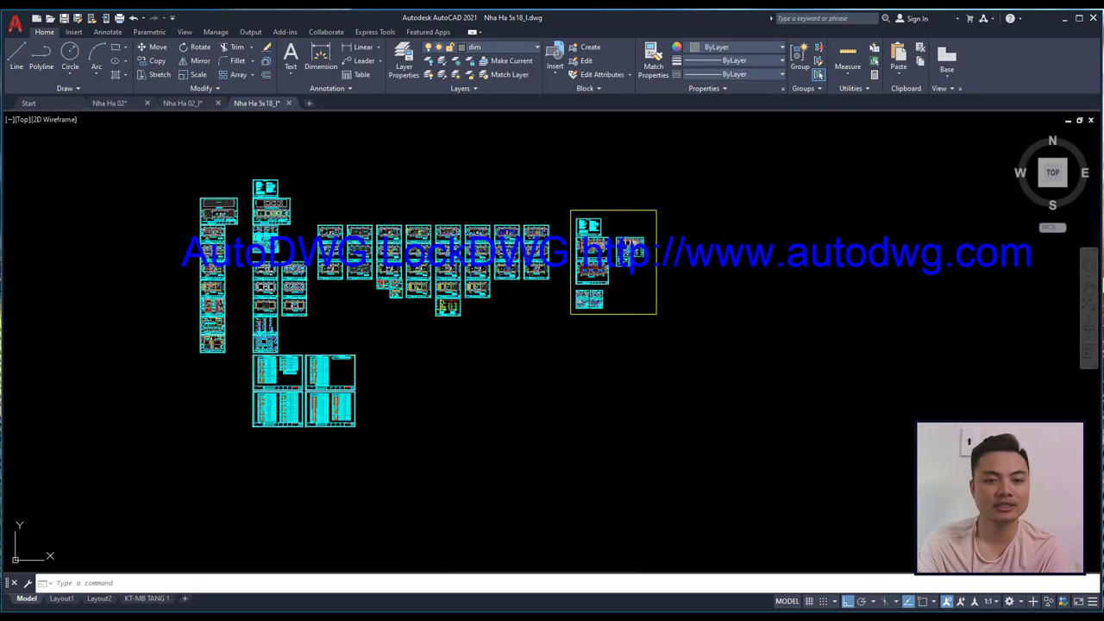
pyautogui.press('Escape')
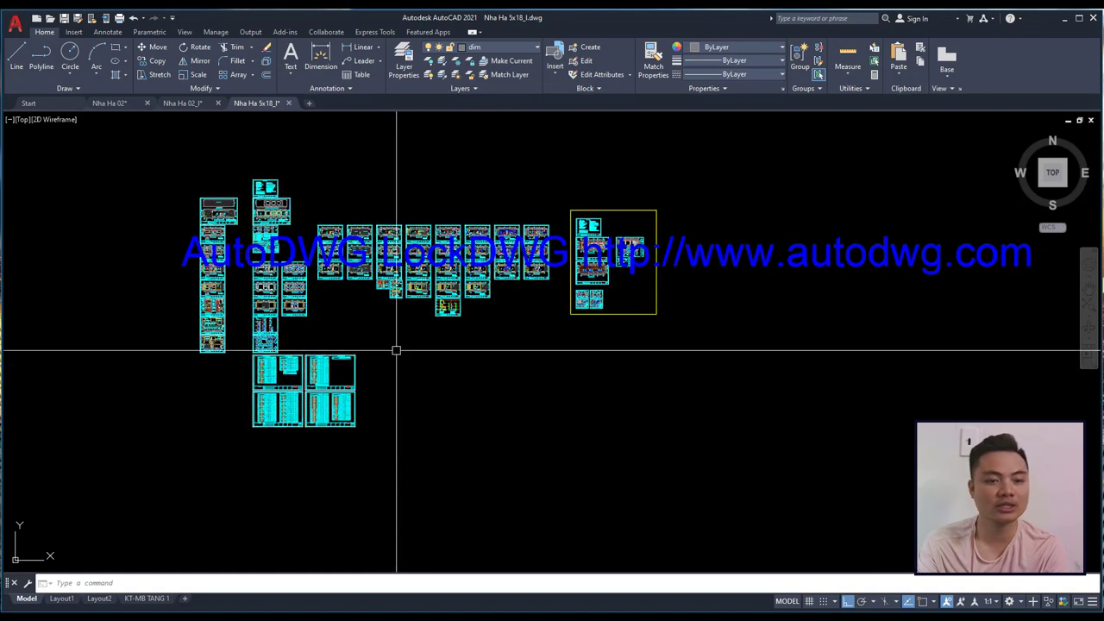
pyautogui.moveTo(358, 372); pyautogui.dragTo(367, 337, button='middle')
pyautogui.click(362, 337)
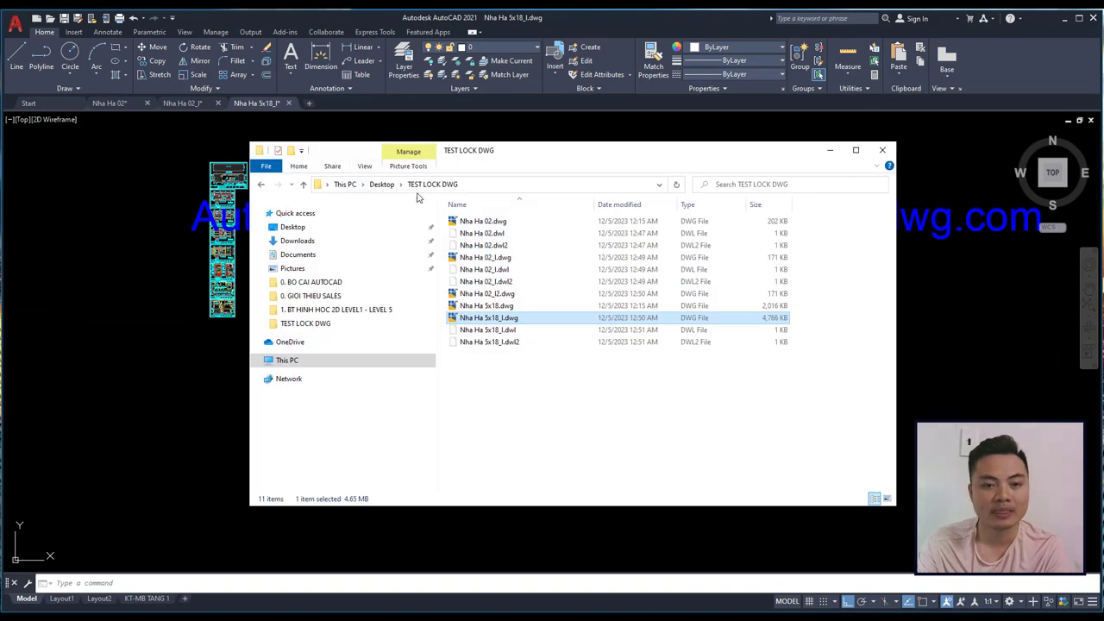
# - Locate ExplodeM.vlx in the Desktop's ExplodeM folder, then bring up the Nha Ha 02_l drawing
pyautogui.click(304, 184)
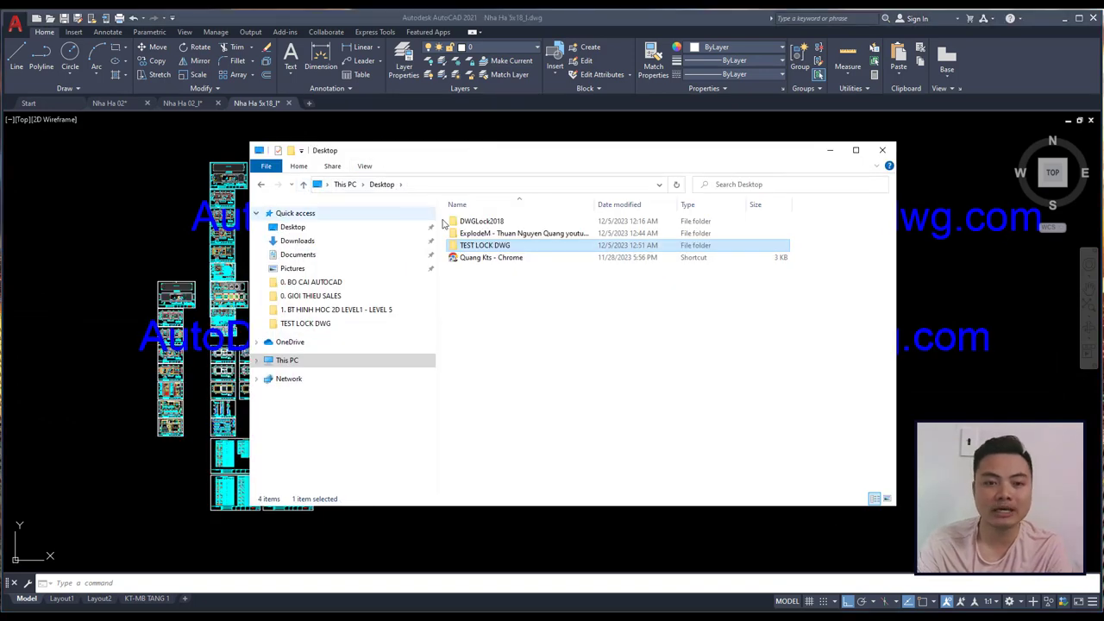
pyautogui.doubleClick(498, 233)
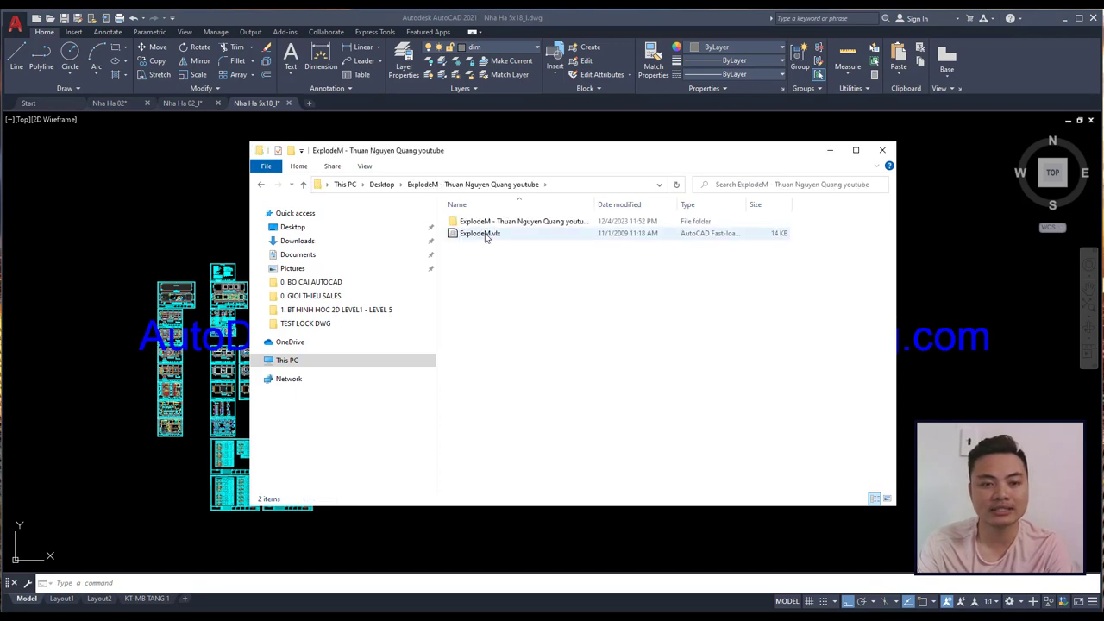
pyautogui.click(486, 234)
pyautogui.click(830, 150)
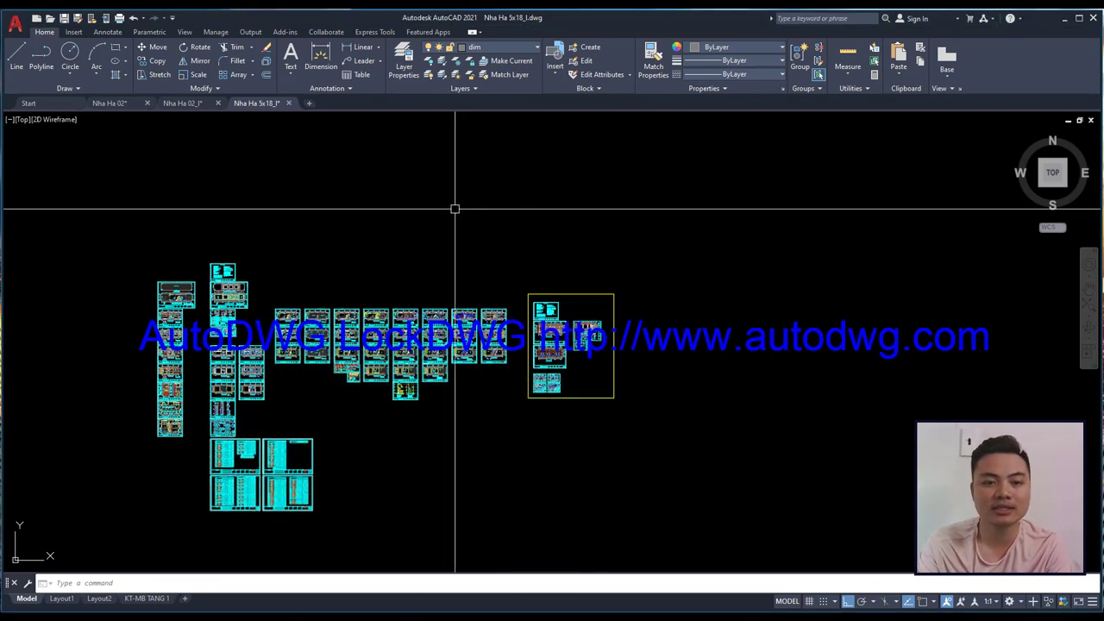
pyautogui.click(178, 104)
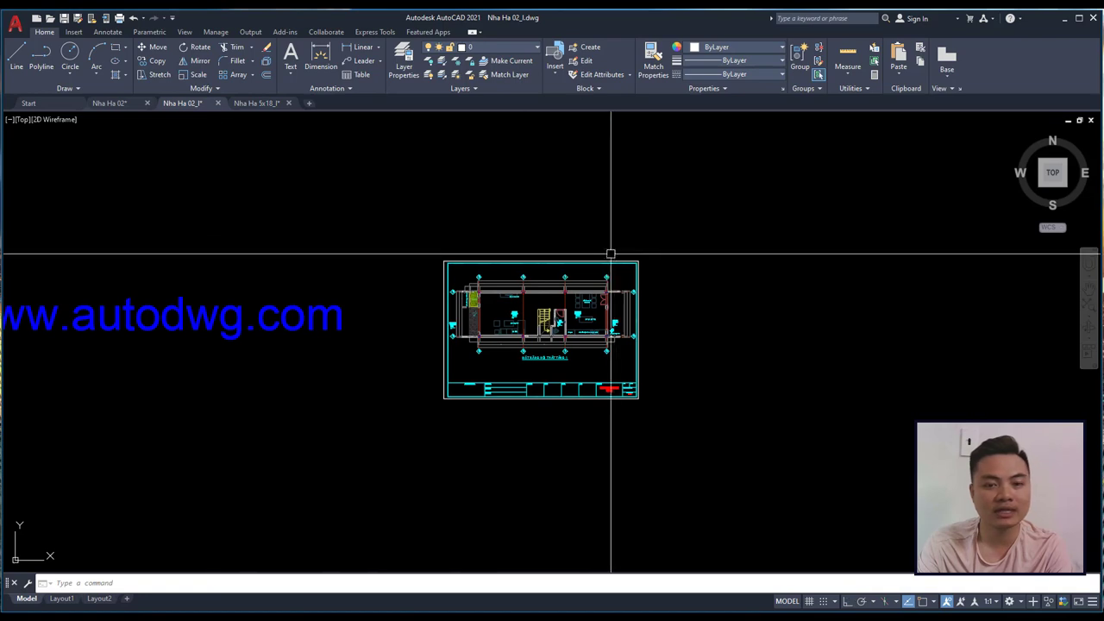
# - Load ExplodeM.vlx from Desktop\ExplodeM through the application loader, allowing it to load once
pyautogui.scroll(2, 662, 224)
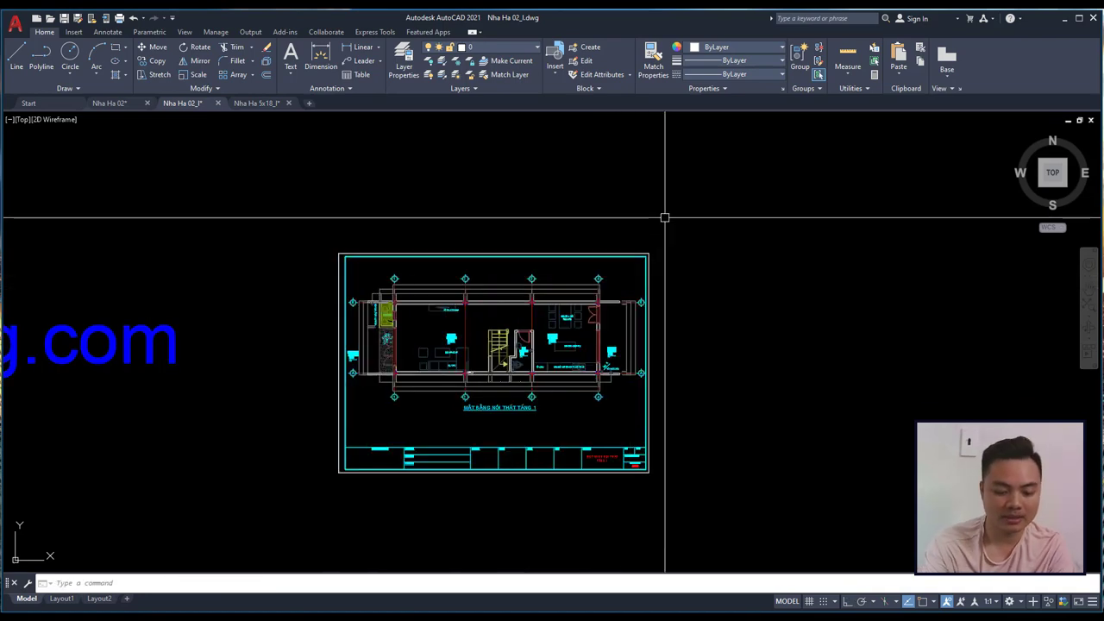
pyautogui.write('ap')
pyautogui.press('Return')
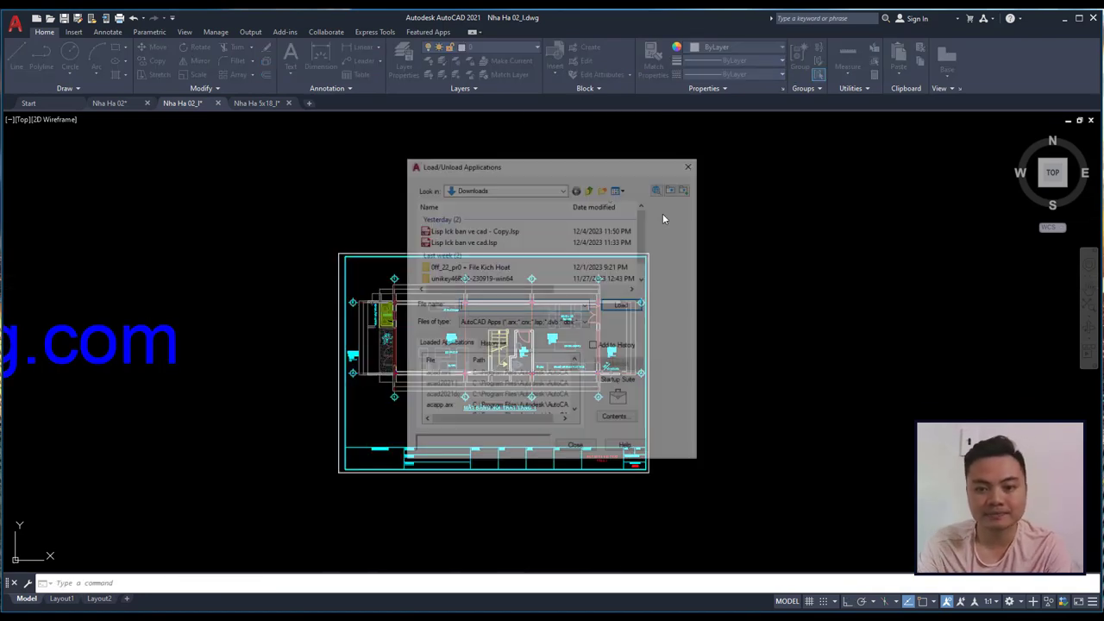
pyautogui.click(590, 190)
pyautogui.doubleClick(473, 257)
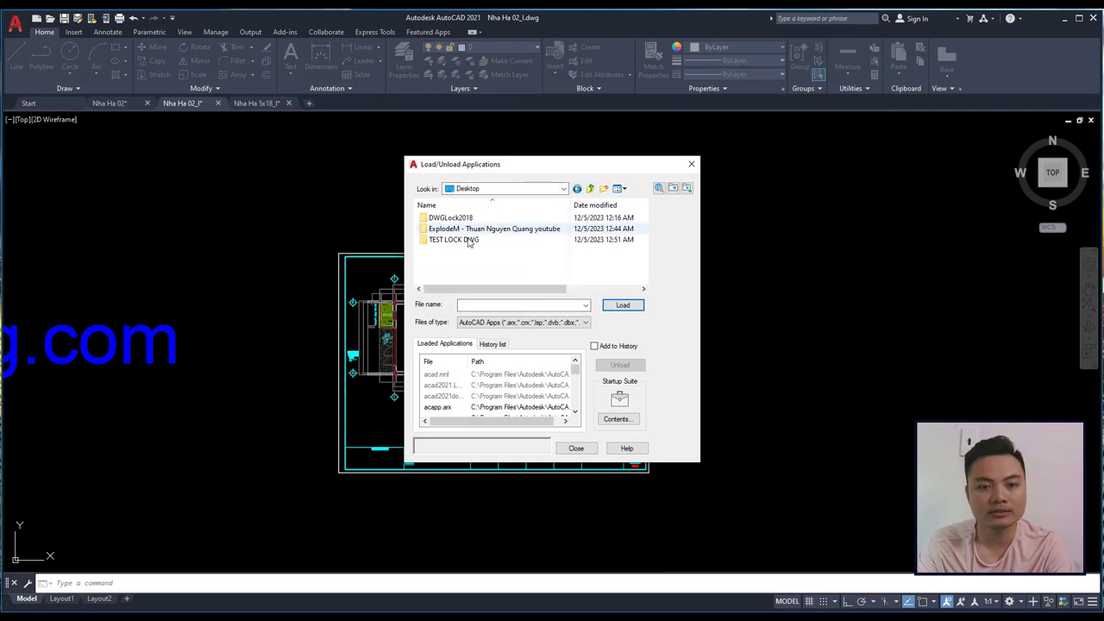
pyautogui.doubleClick(470, 229)
pyautogui.click(460, 230)
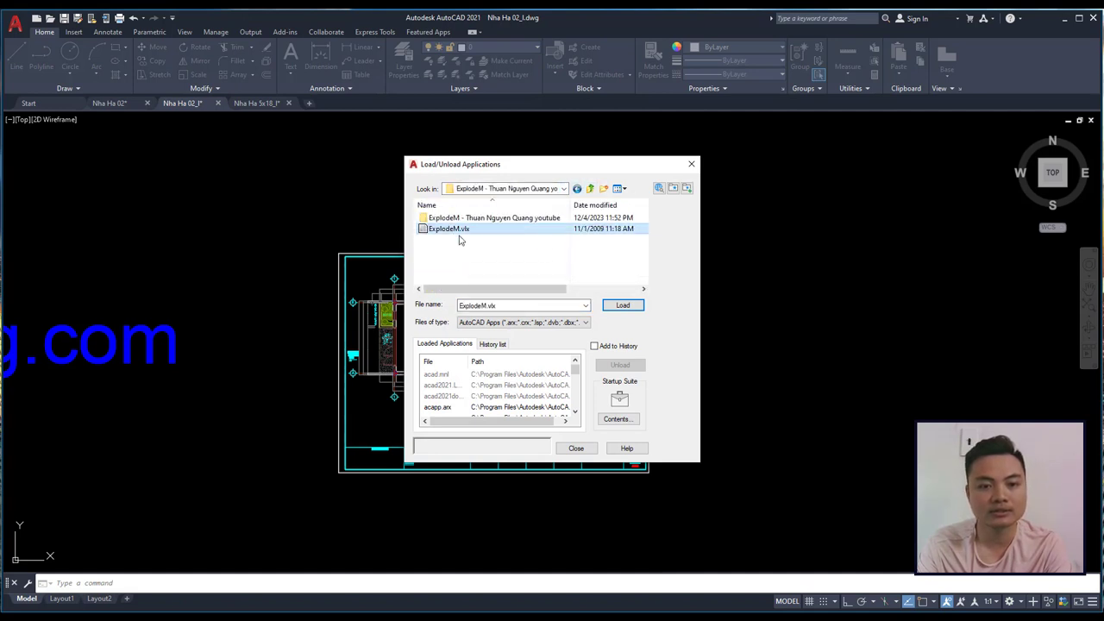
pyautogui.moveTo(450, 228)
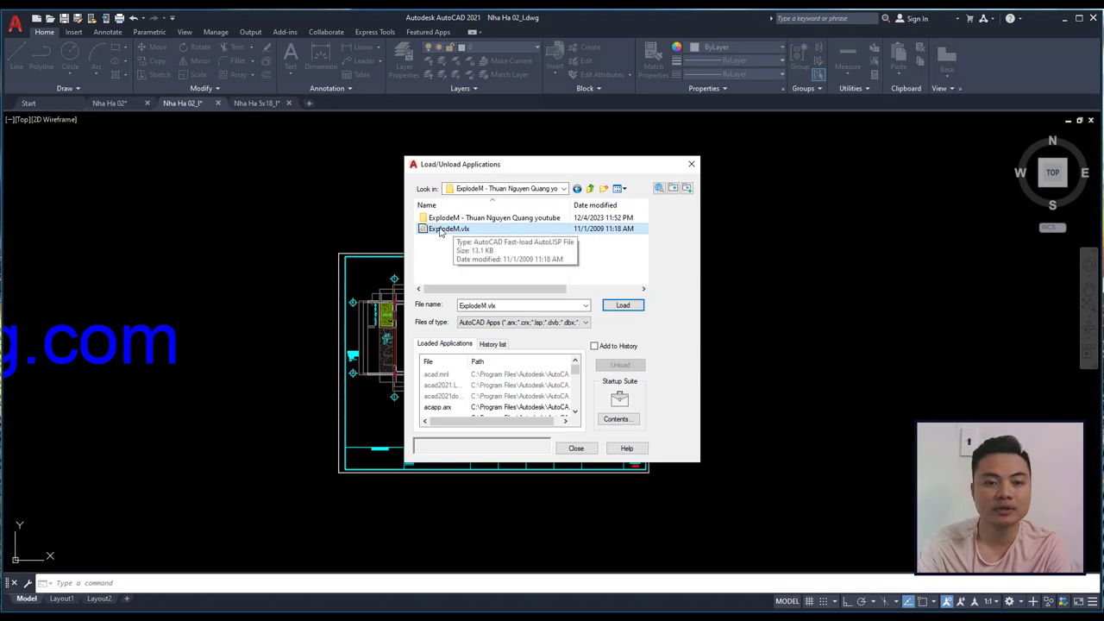
pyautogui.click(618, 312)
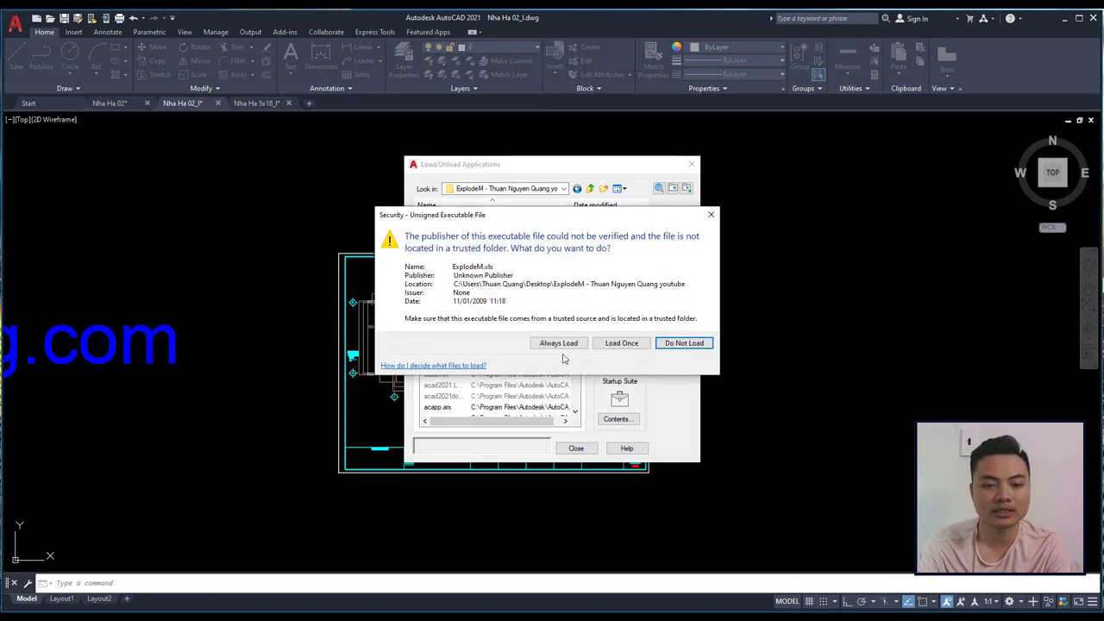
pyautogui.click(563, 343)
pyautogui.click(576, 449)
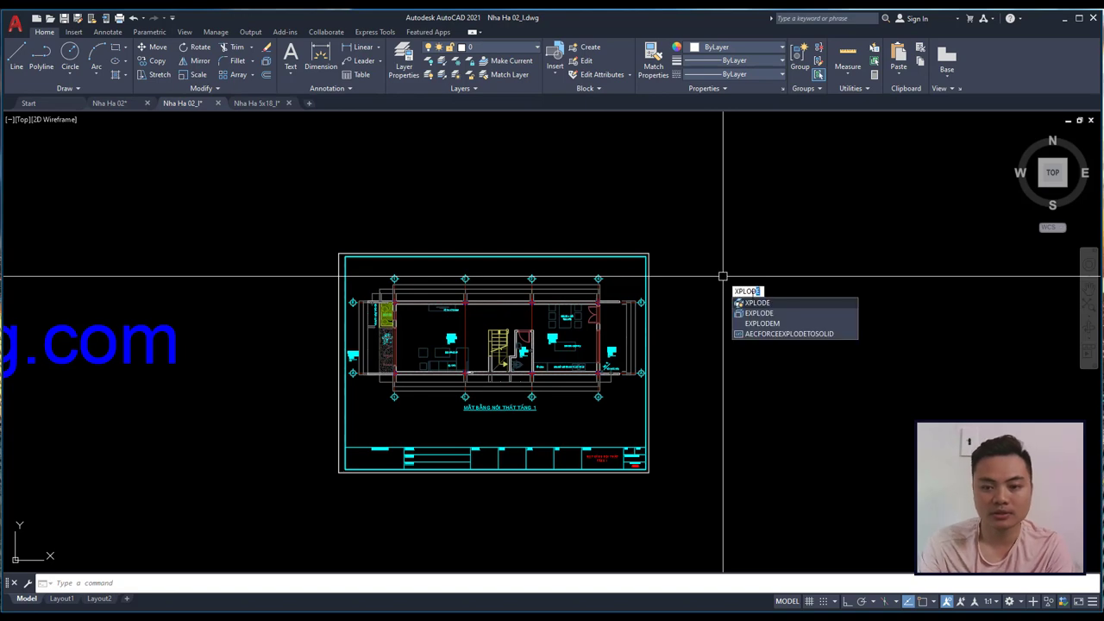
# - Explode the locked MINSERT border block with EXPLODEM, accepting empty attributes and confirming Yes
pyautogui.click(776, 325)
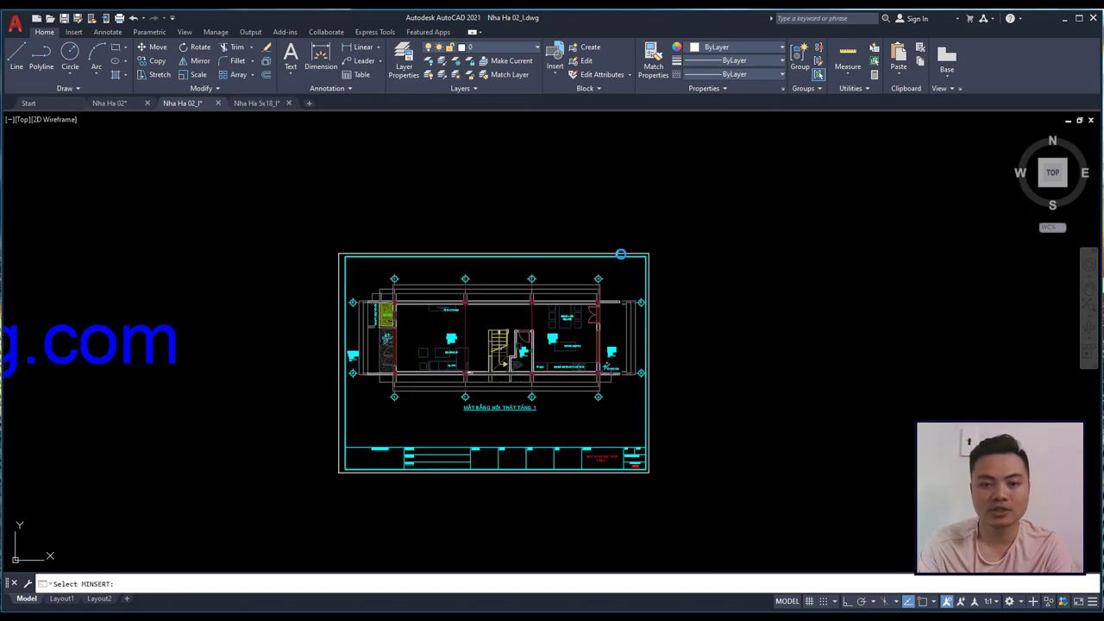
pyautogui.click(620, 253)
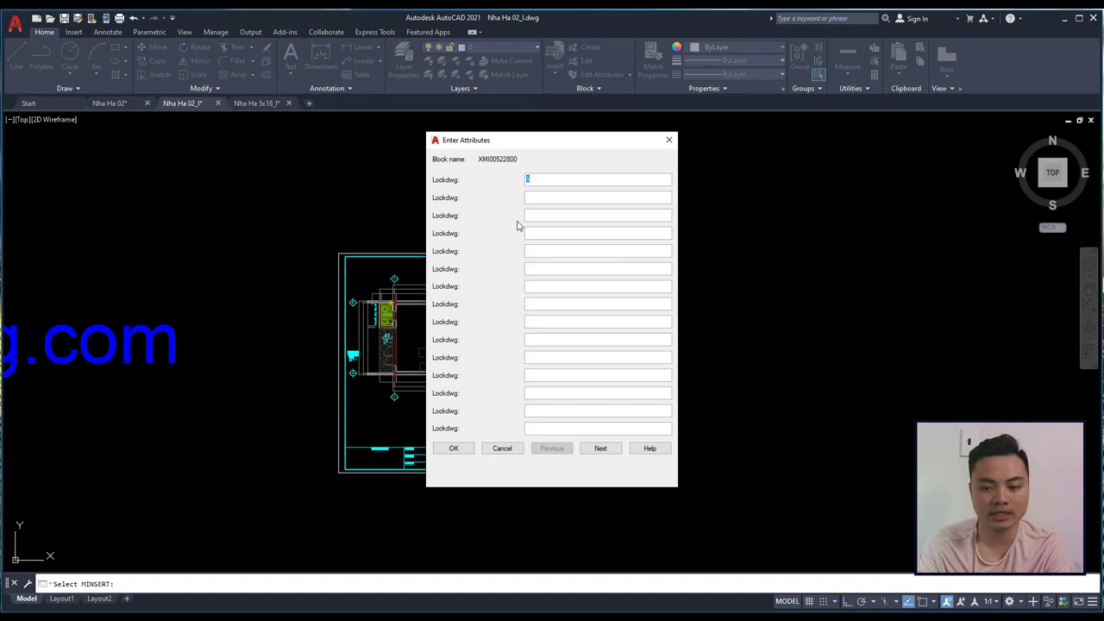
pyautogui.click(455, 449)
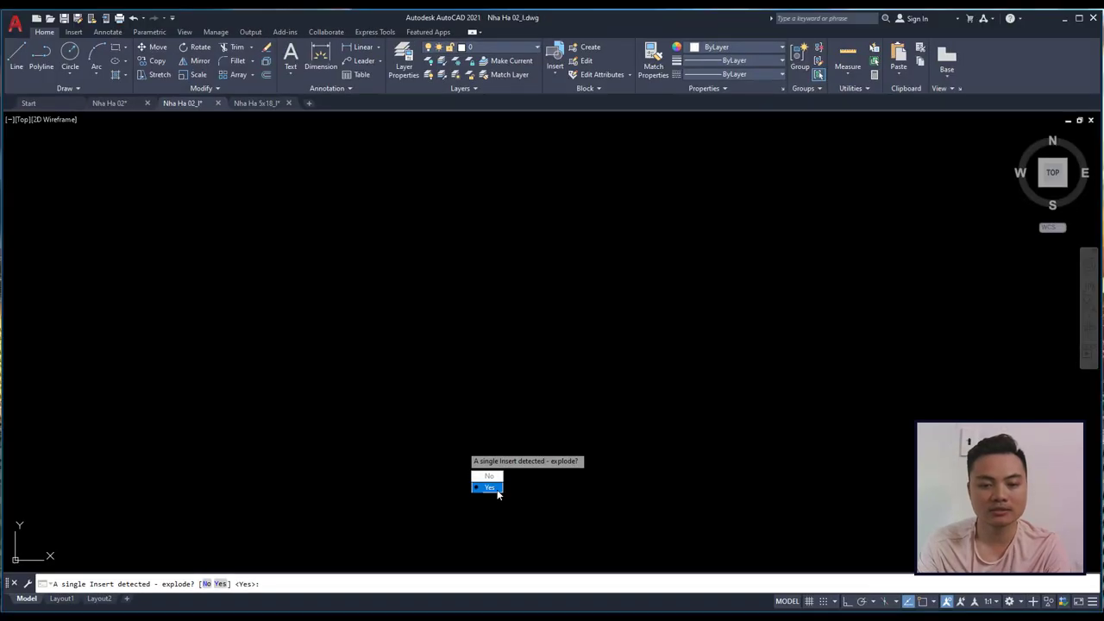
pyautogui.write('y')
pyautogui.press('Return')
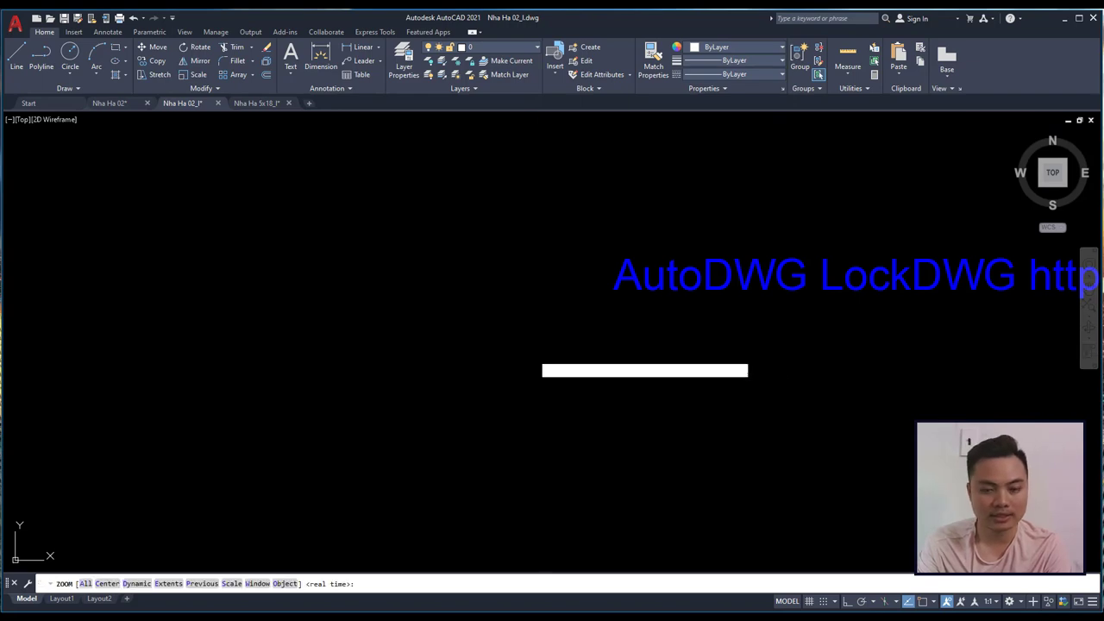
# - Zoom and pan the exploded sheet to inspect the exposed Autodwg lockdwg texts and 8683/25453 numbers
pyautogui.scroll(-3, 533, 354)
pyautogui.scroll(1, 561, 347)
pyautogui.click(482, 377)
pyautogui.click(604, 363)
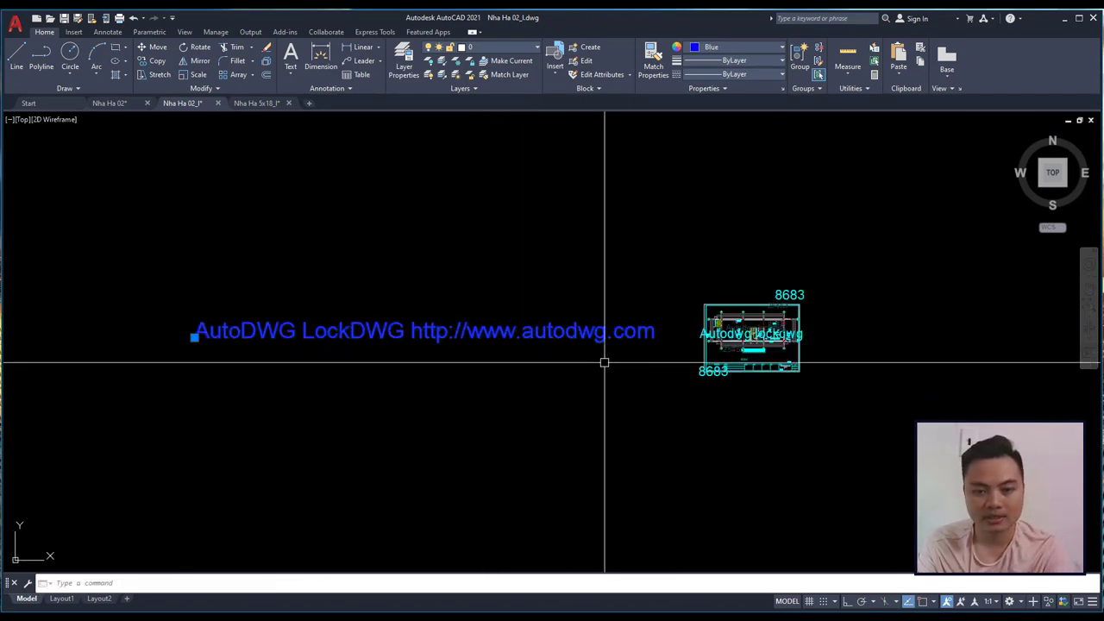
pyautogui.scroll(6, 779, 326)
pyautogui.scroll(2, 751, 315)
pyautogui.moveTo(746, 314); pyautogui.dragTo(715, 310, button='middle')
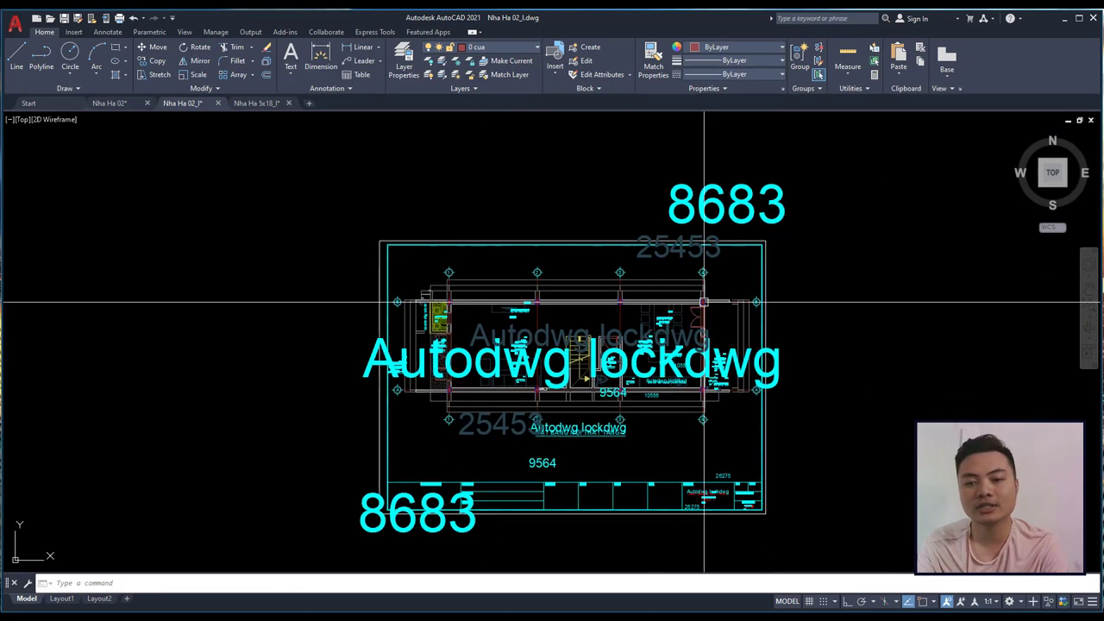
pyautogui.scroll(2, 655, 307)
pyautogui.scroll(-1, 604, 304)
pyautogui.scroll(-1, 568, 303)
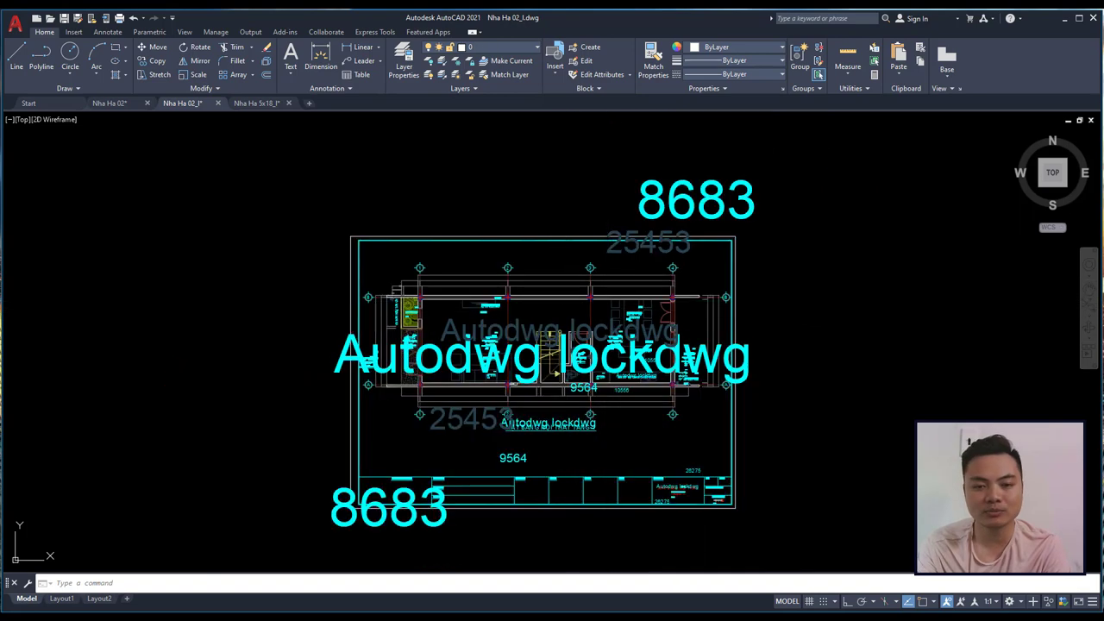
pyautogui.scroll(-2, 707, 284)
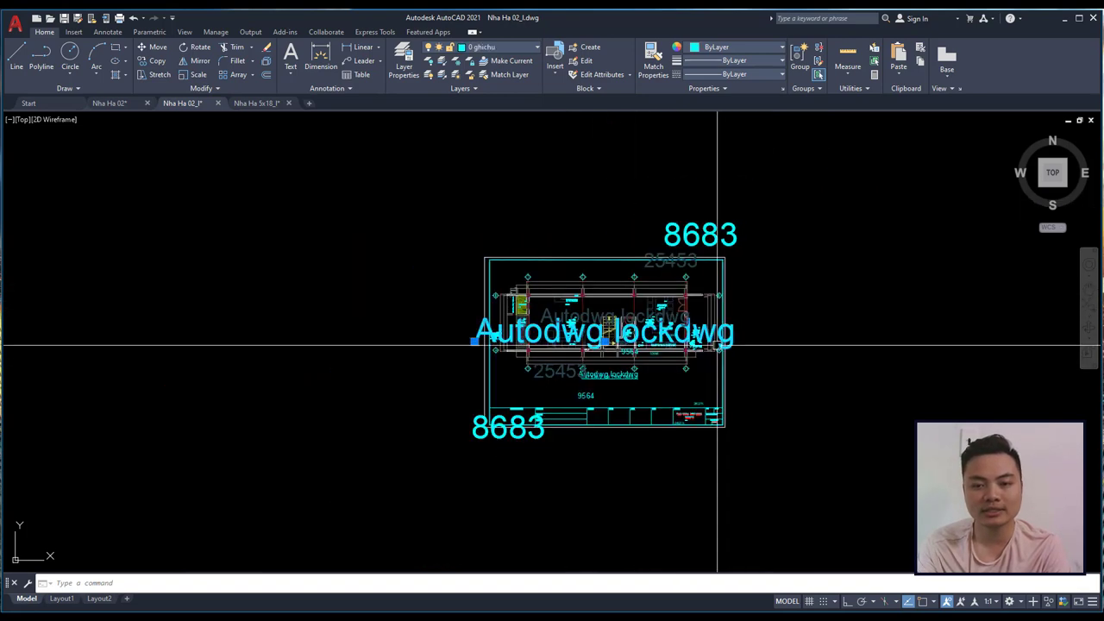
pyautogui.moveTo(724, 316)
pyautogui.mouseDown(button='middle')
pyautogui.moveTo(579, 331)
pyautogui.moveTo(679, 269)
pyautogui.mouseUp(button='middle')
pyautogui.scroll(2, 579, 331)
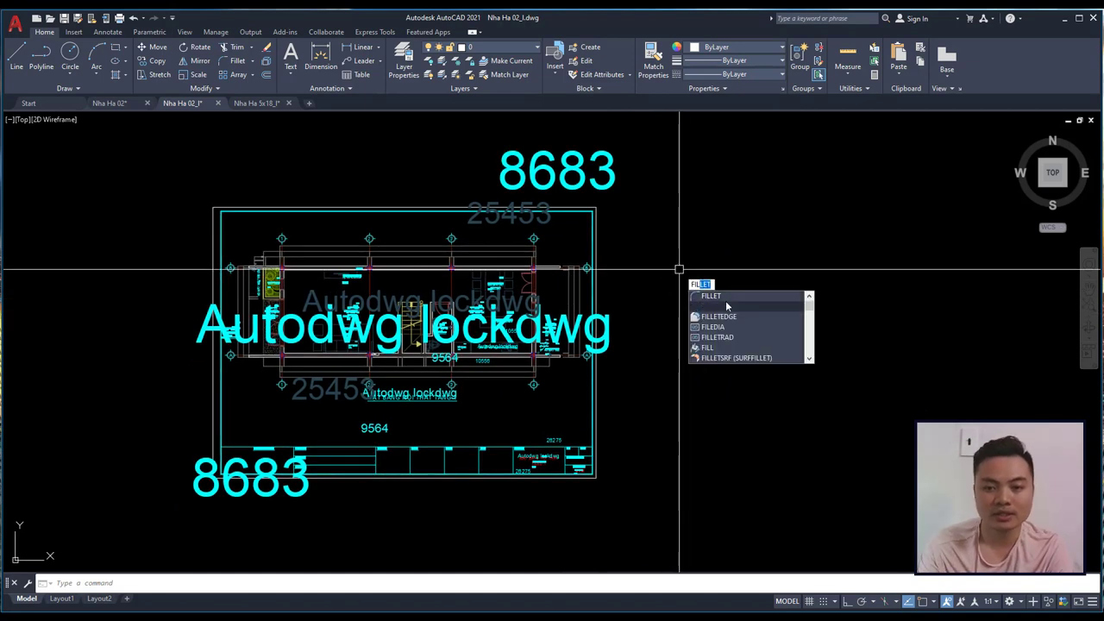
# - Start an object selection filter based on the 8683 watermark text as the sample
pyautogui.click(711, 306)
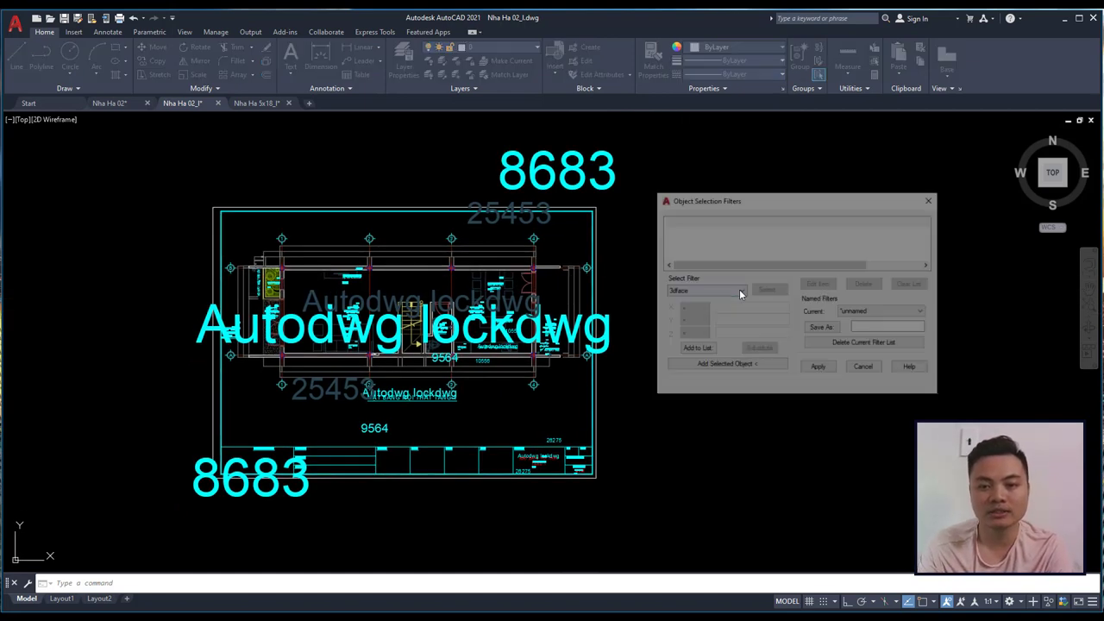
pyautogui.press('Return')
pyautogui.scroll(-2, 636, 294)
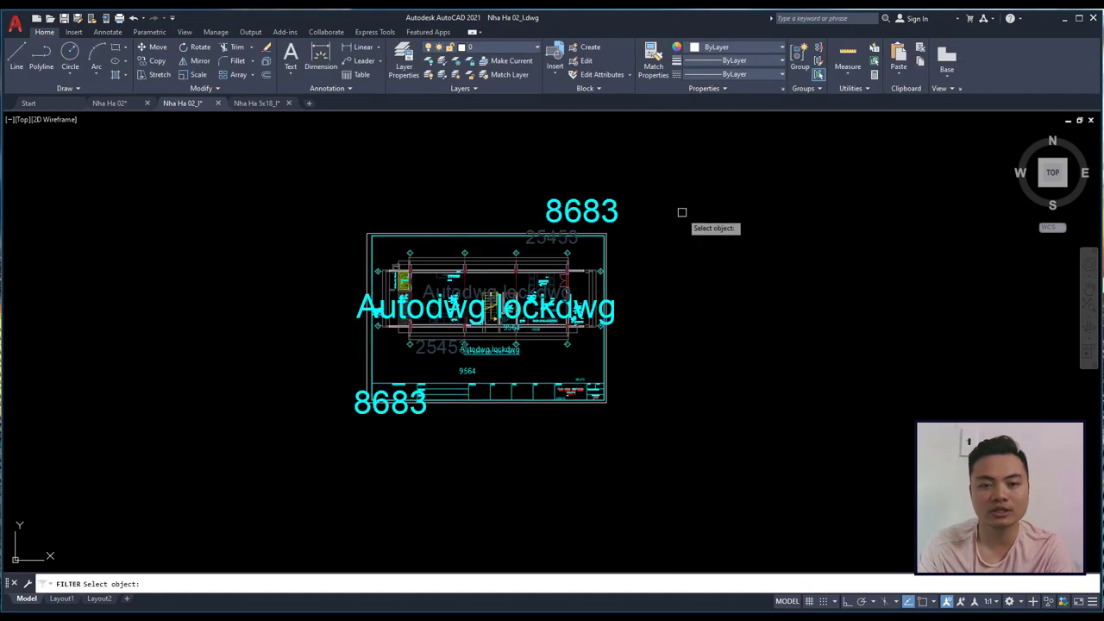
pyautogui.click(740, 364)
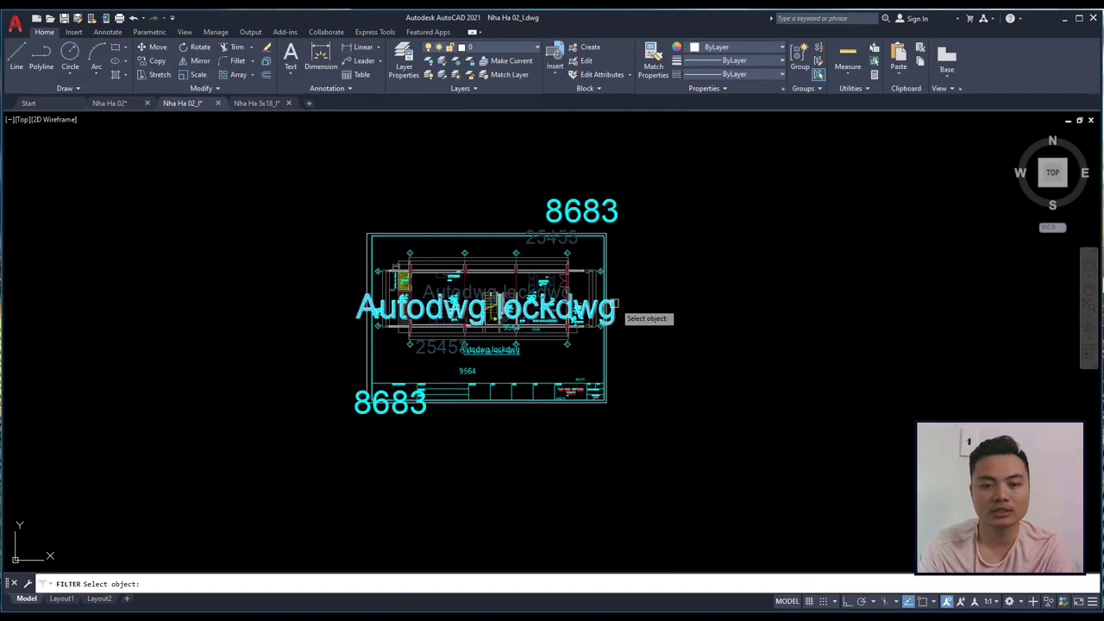
pyautogui.click(612, 216)
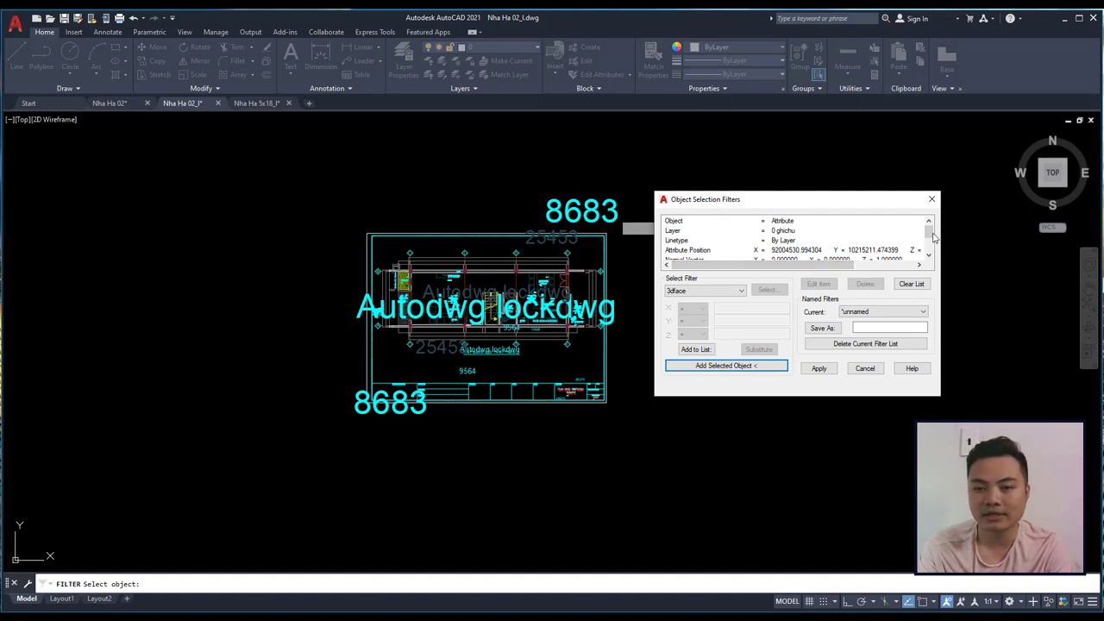
pyautogui.scroll(-2, 812, 233)
pyautogui.scroll(2, 838, 255)
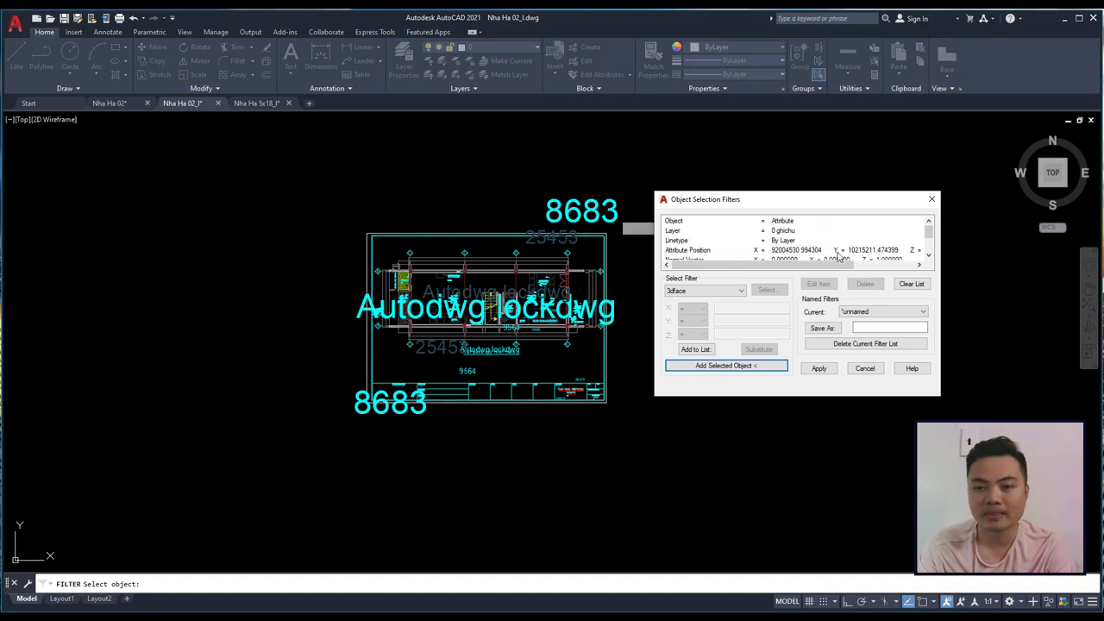
# - Delete the Layer, Linetype, Position, Normal, Tag and Color rows so only Object = Attribute remains, then apply
pyautogui.click(792, 230)
pyautogui.click(864, 284)
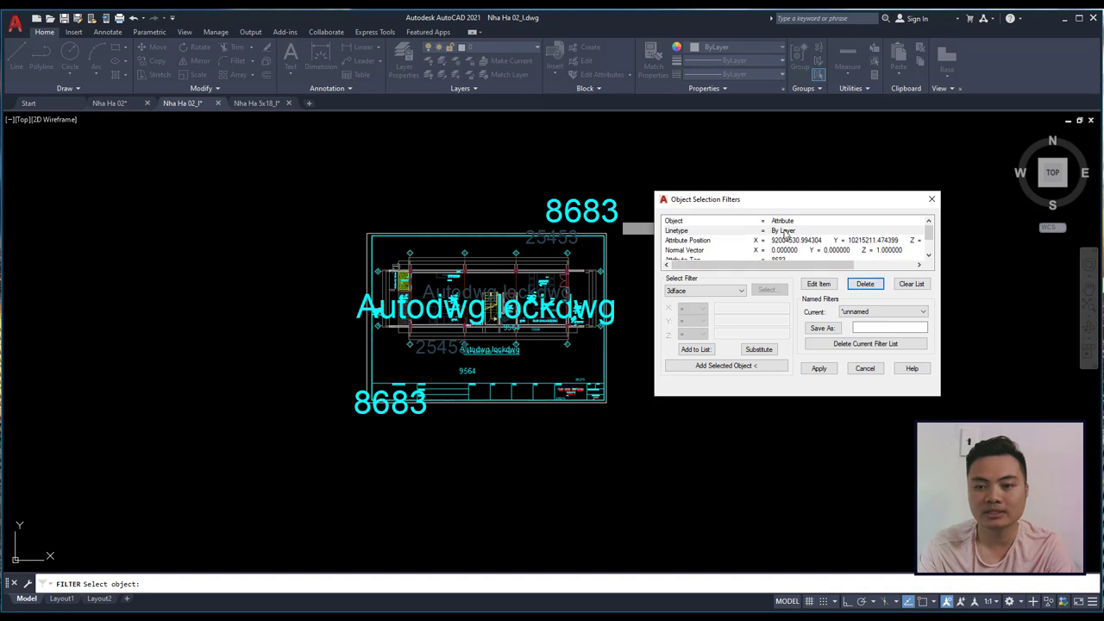
pyautogui.click(864, 284)
pyautogui.click(713, 230)
pyautogui.click(864, 284)
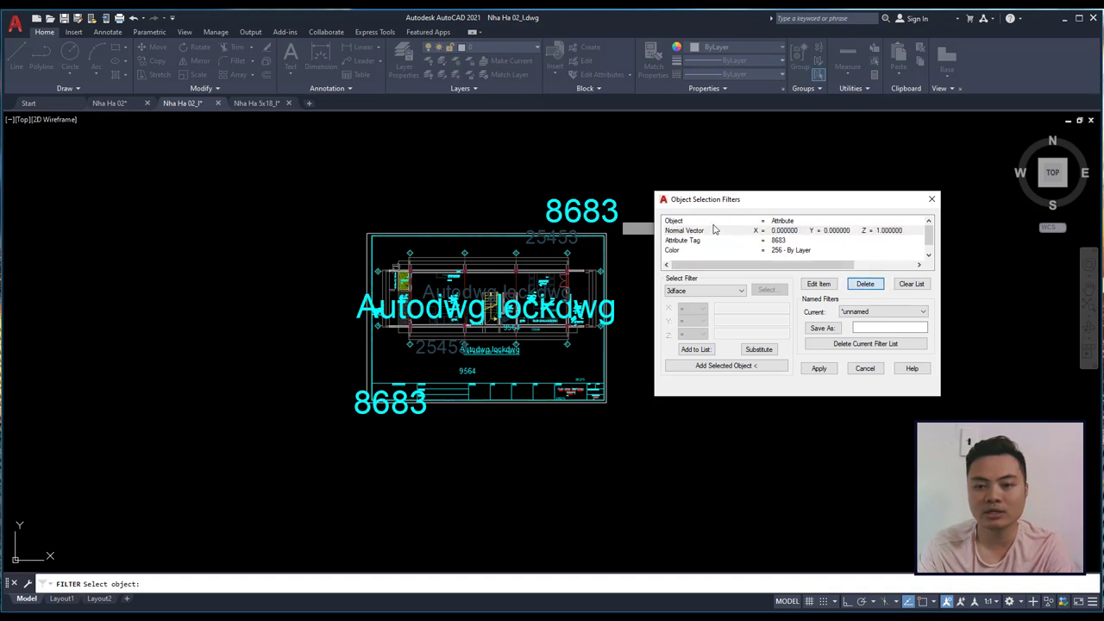
pyautogui.click(794, 231)
pyautogui.click(865, 284)
pyautogui.click(787, 231)
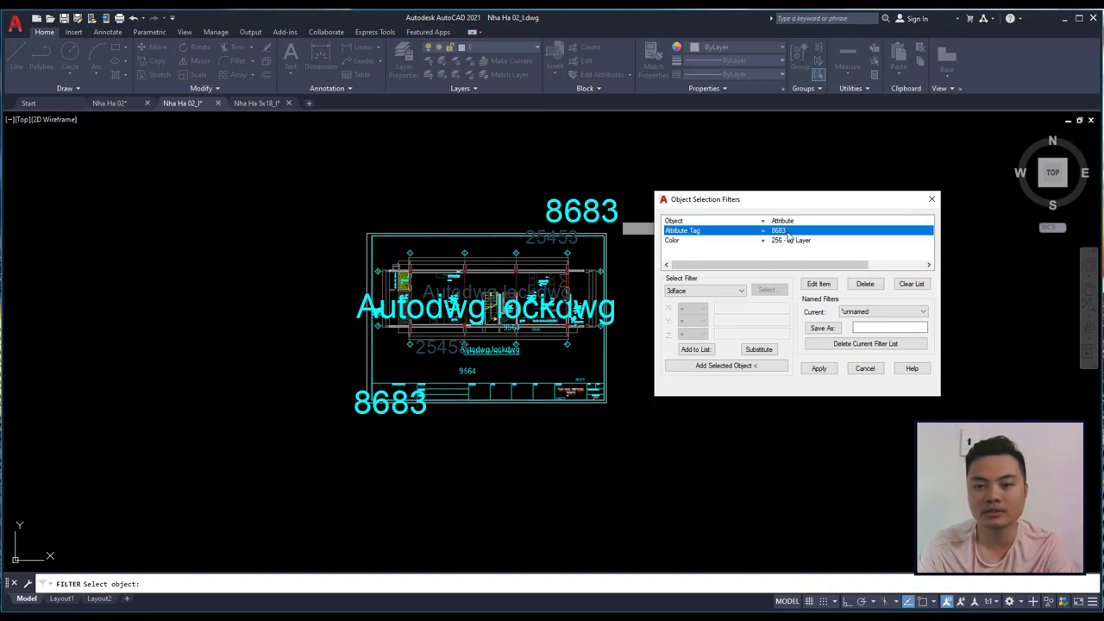
pyautogui.click(864, 283)
pyautogui.click(806, 231)
pyautogui.click(864, 284)
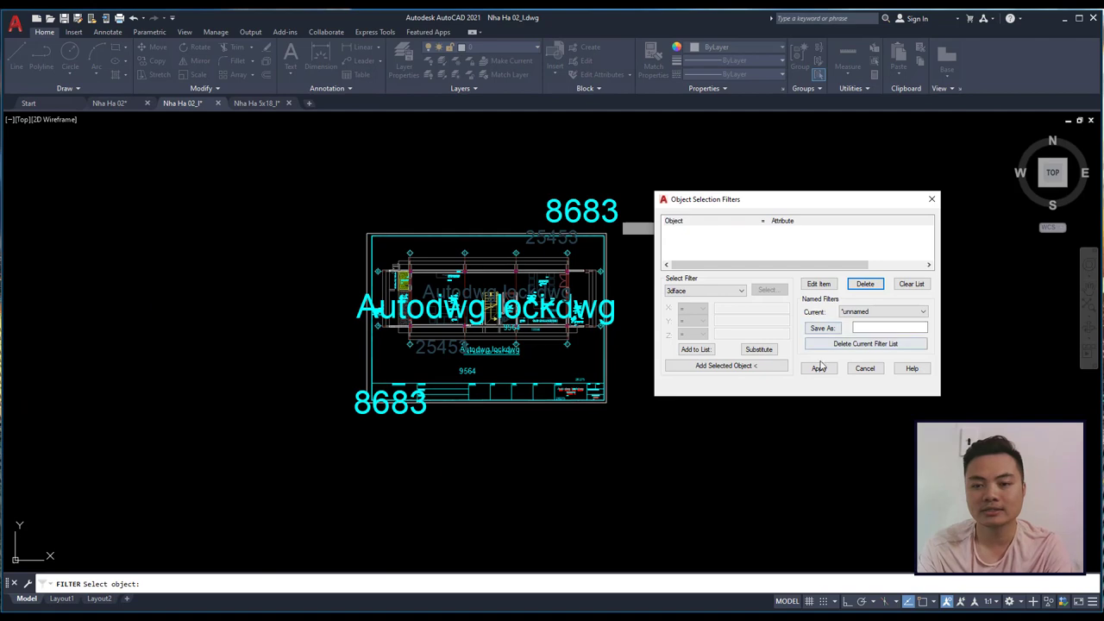
pyautogui.click(821, 371)
pyautogui.click(678, 173)
# - Window-select the drawing and finish the filtered selection of watermark attributes
pyautogui.click(388, 366)
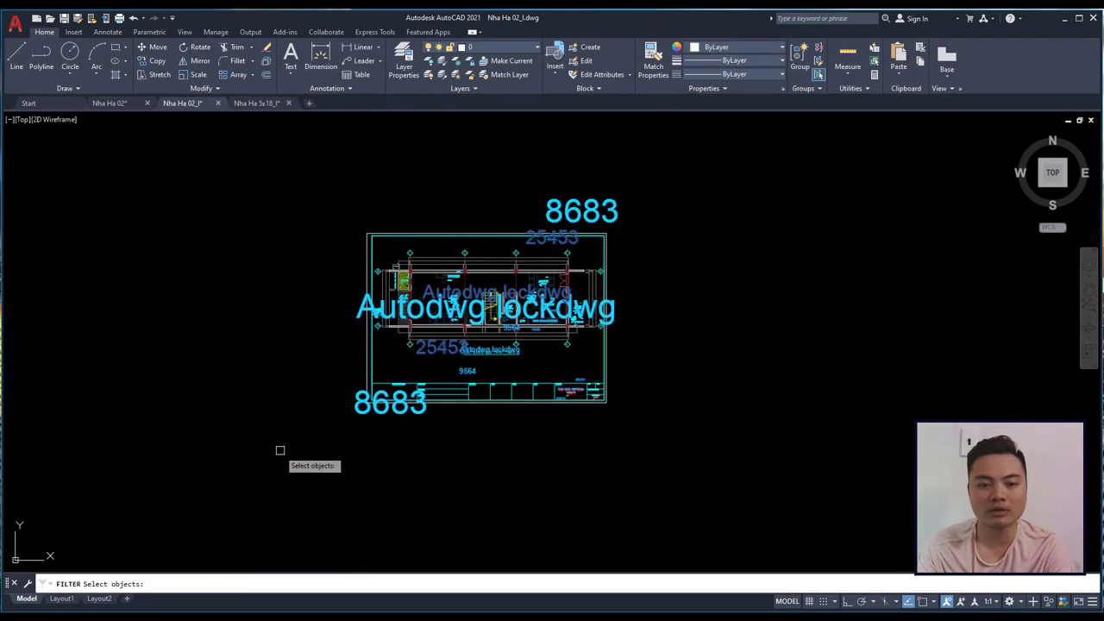
pyautogui.press('Return')
pyautogui.scroll(-2, 604, 310)
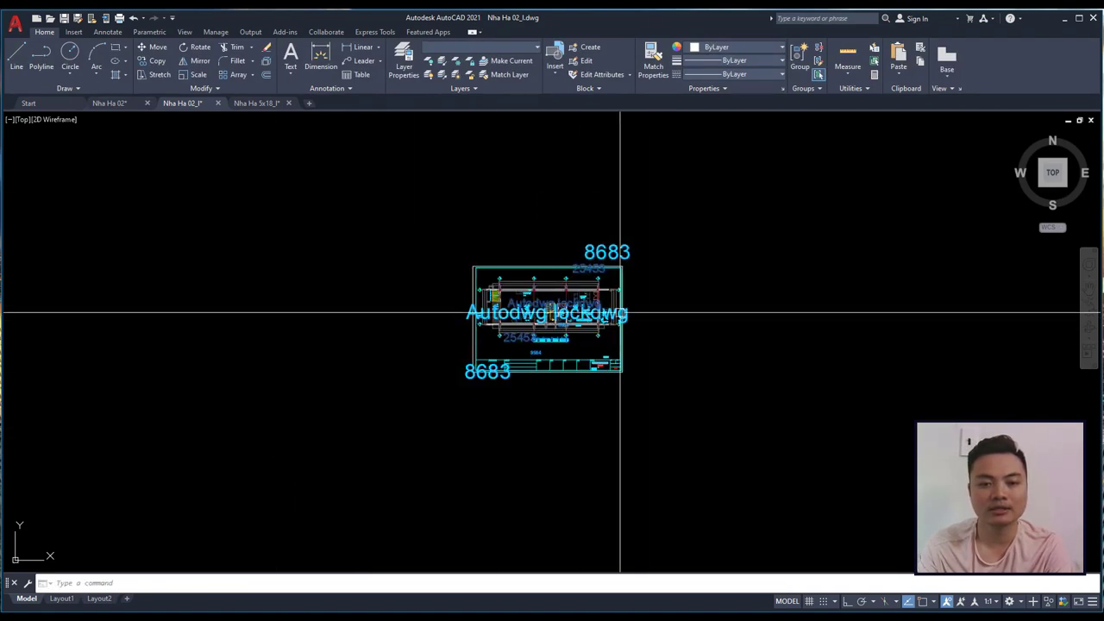
pyautogui.scroll(4, 618, 309)
# - Erase the selected watermark texts with E, check the cleaned plan, and switch to Nha Ha 5x18
pyautogui.write('e')
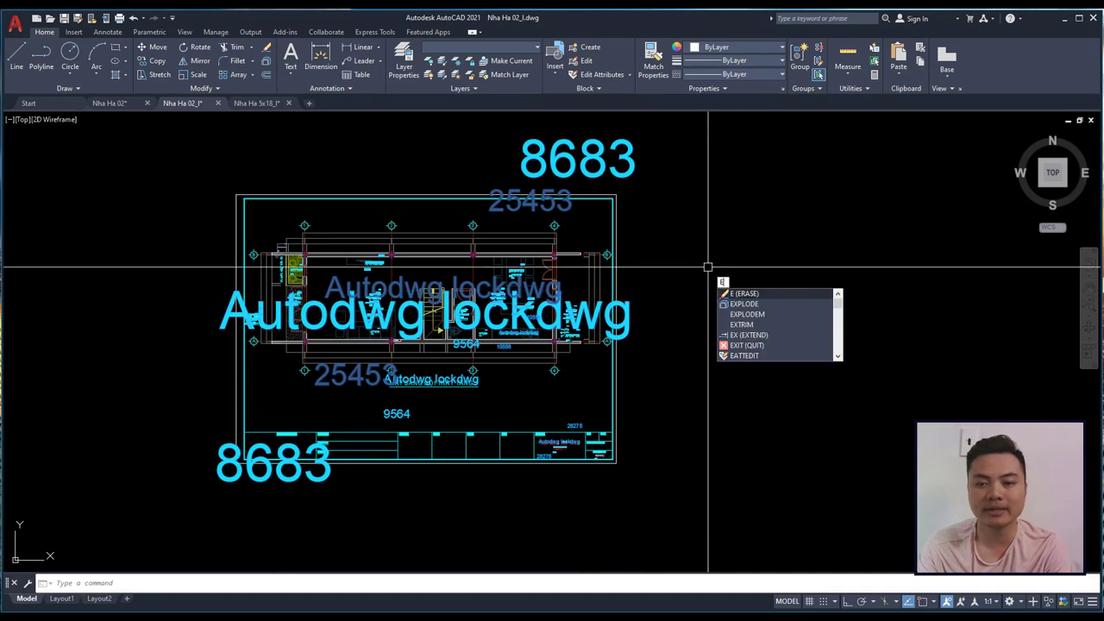
pyautogui.press('Return')
pyautogui.scroll(-2, 627, 306)
pyautogui.scroll(4, 547, 231)
pyautogui.scroll(-3, 558, 239)
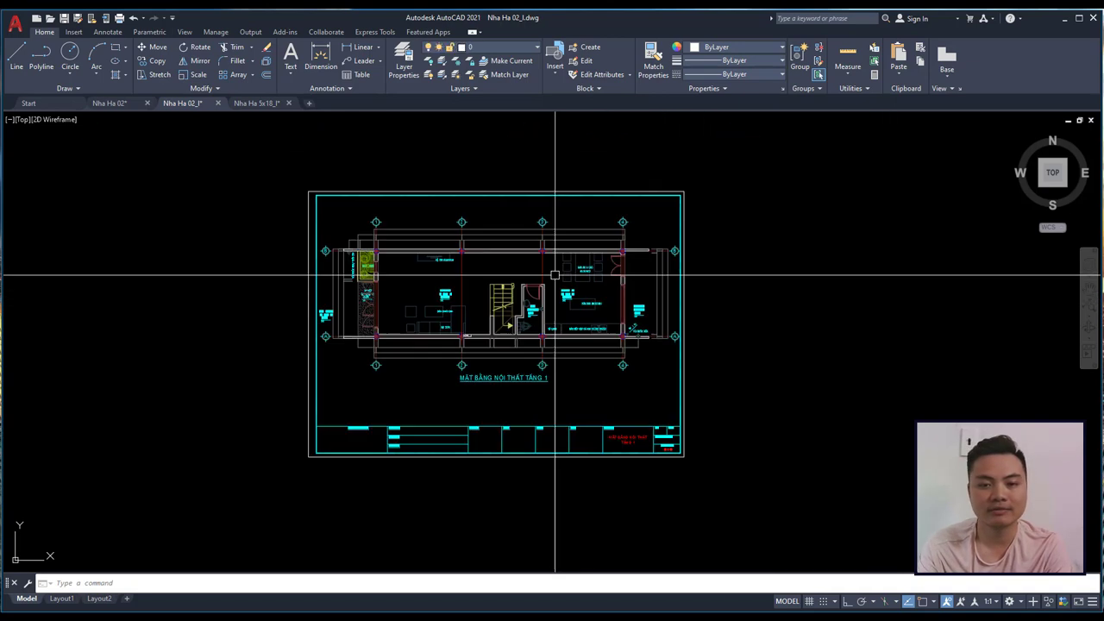
pyautogui.scroll(-2, 577, 256)
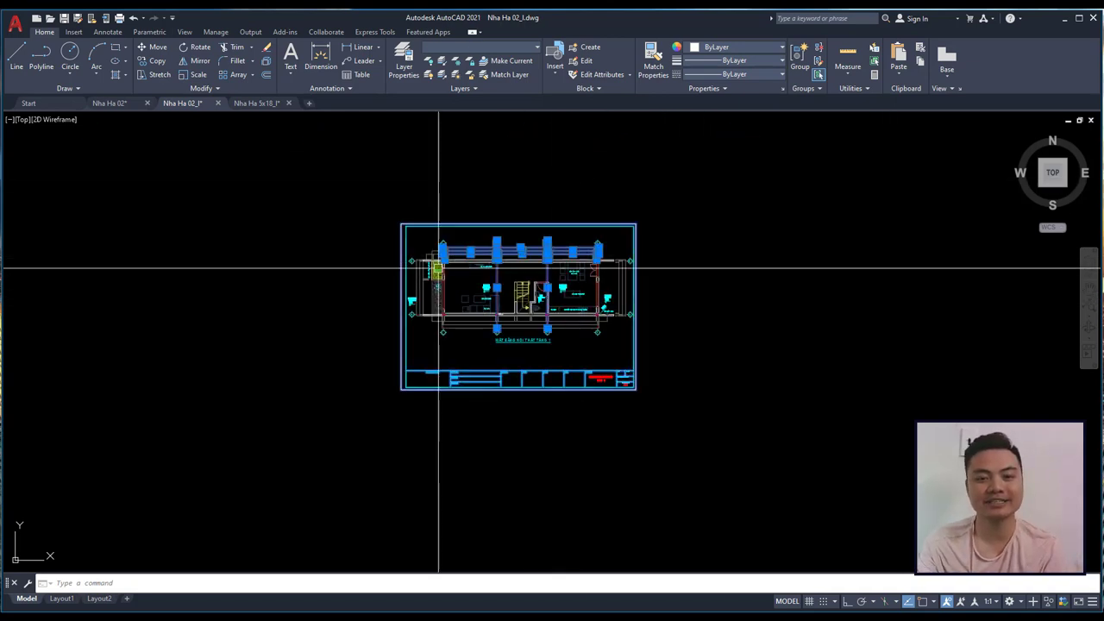
pyautogui.scroll(2, 511, 340)
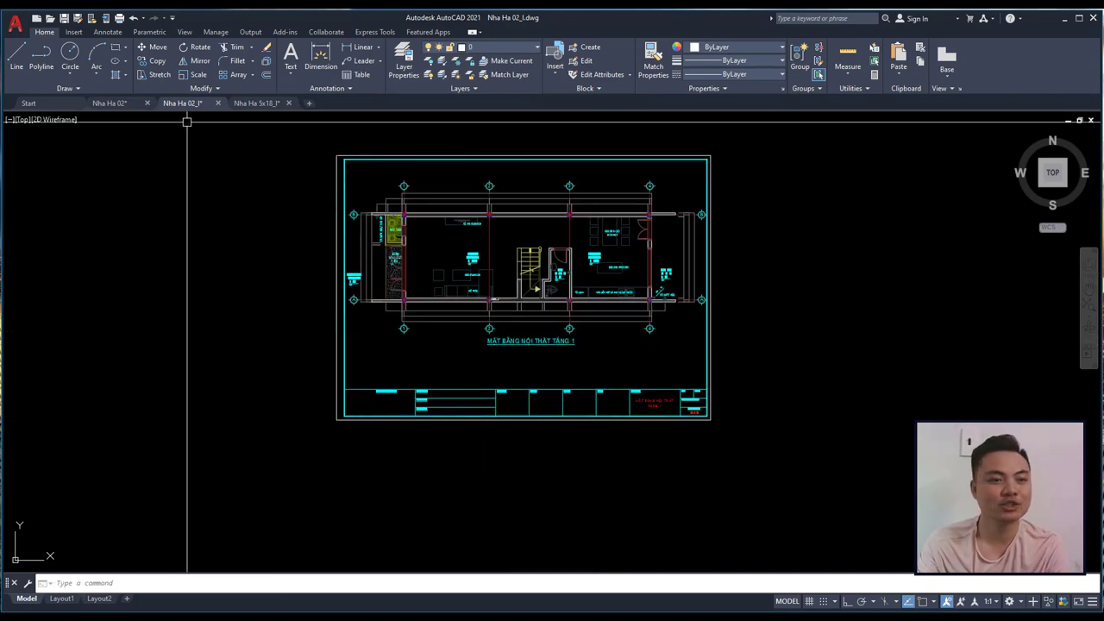
pyautogui.click(257, 104)
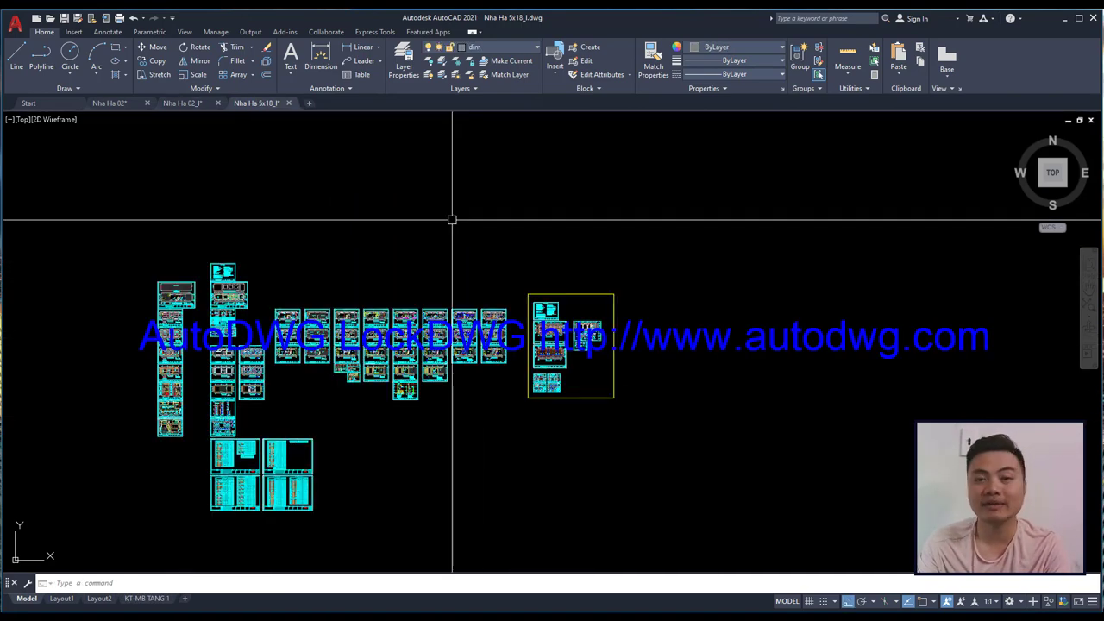
# - Run XPLODE on the locked Nha Ha 5x18 sheet block, accepting its attribute values to reach the explode prompt
pyautogui.scroll(6, 483, 274)
pyautogui.write('x')
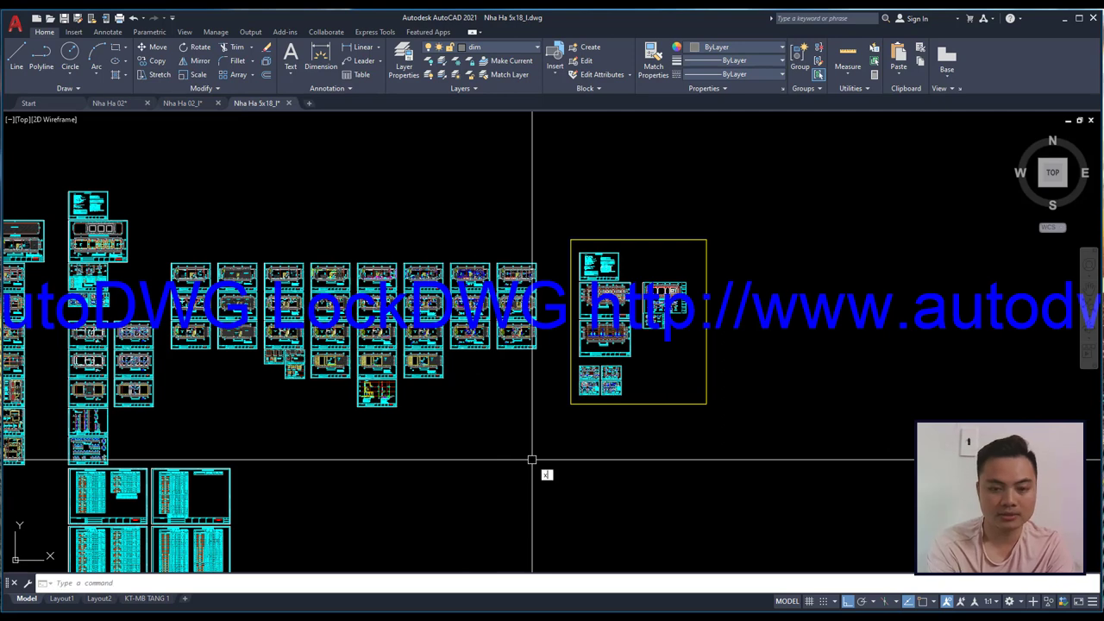
pyautogui.write('p')
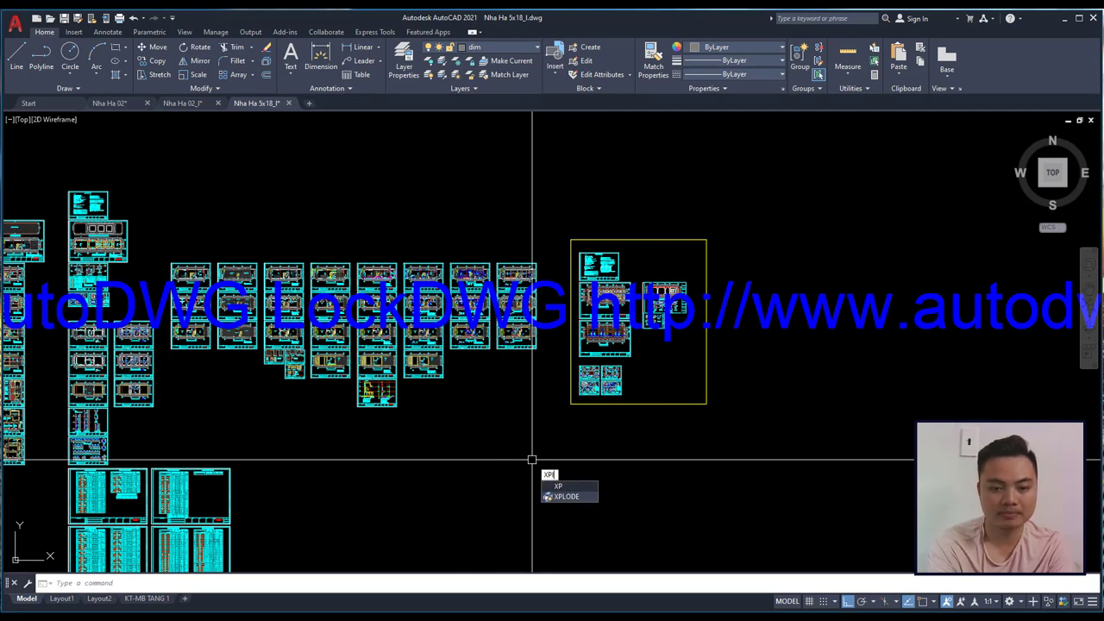
pyautogui.write('l')
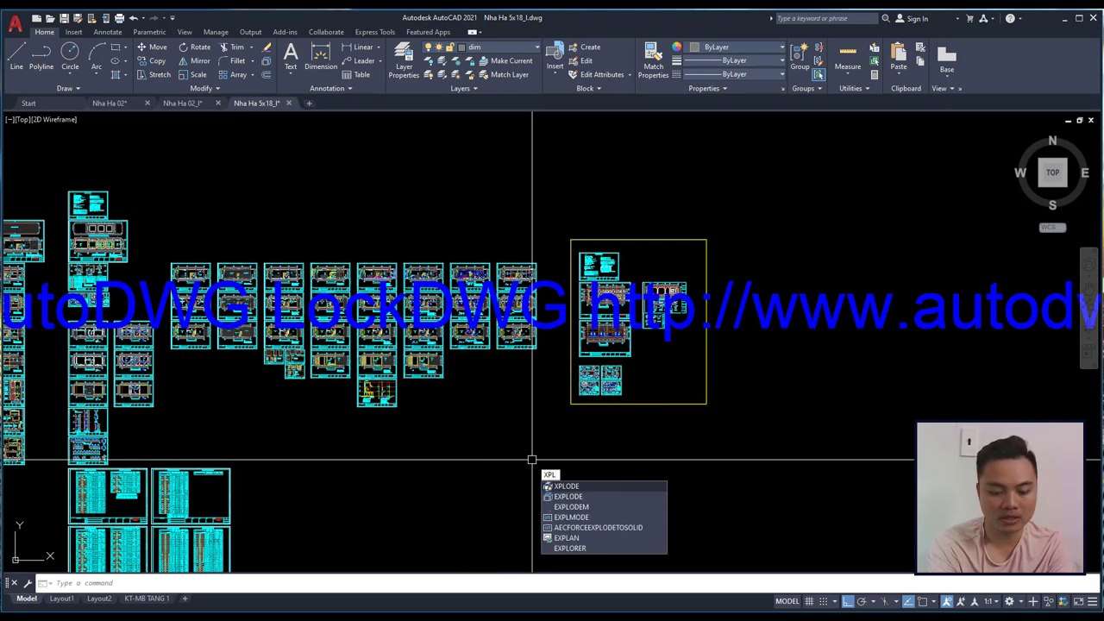
pyautogui.write('ode')
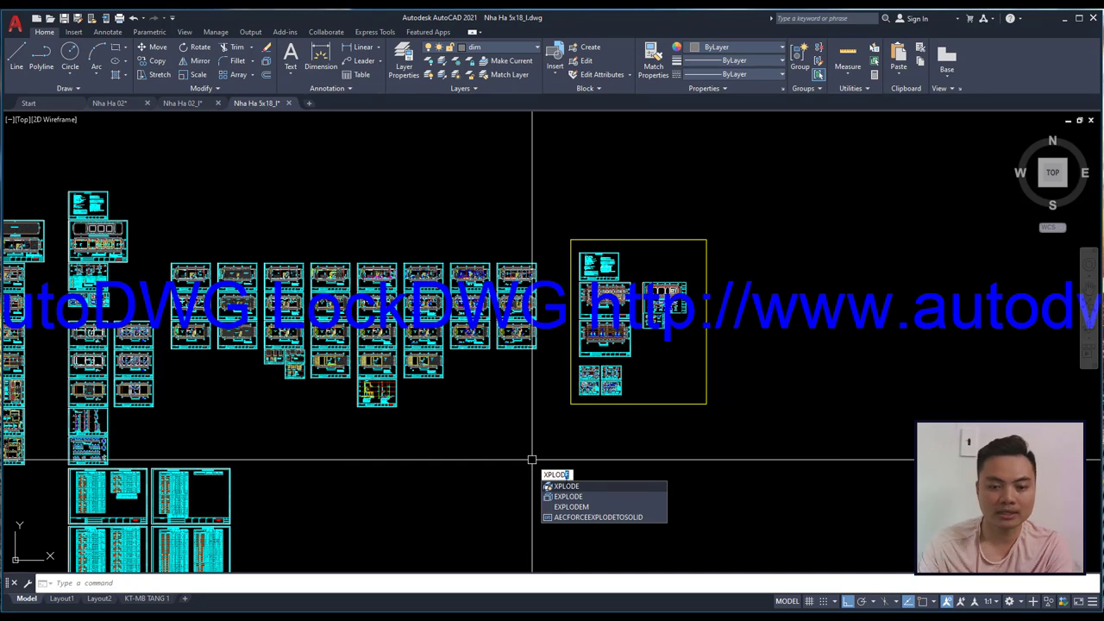
pyautogui.press('Return')
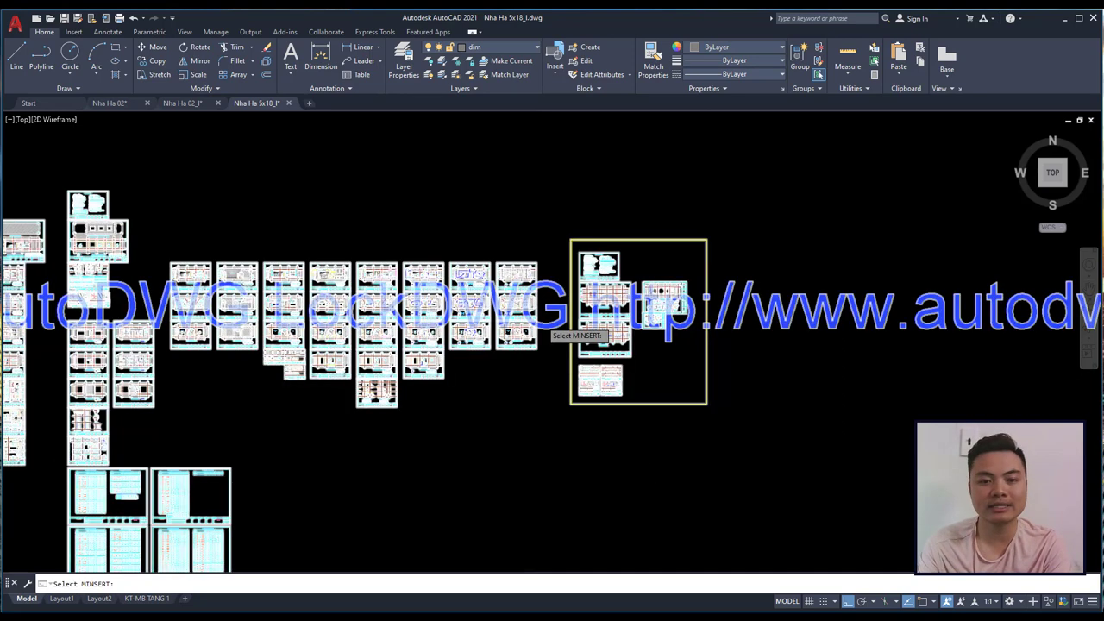
pyautogui.scroll(-2, 545, 323)
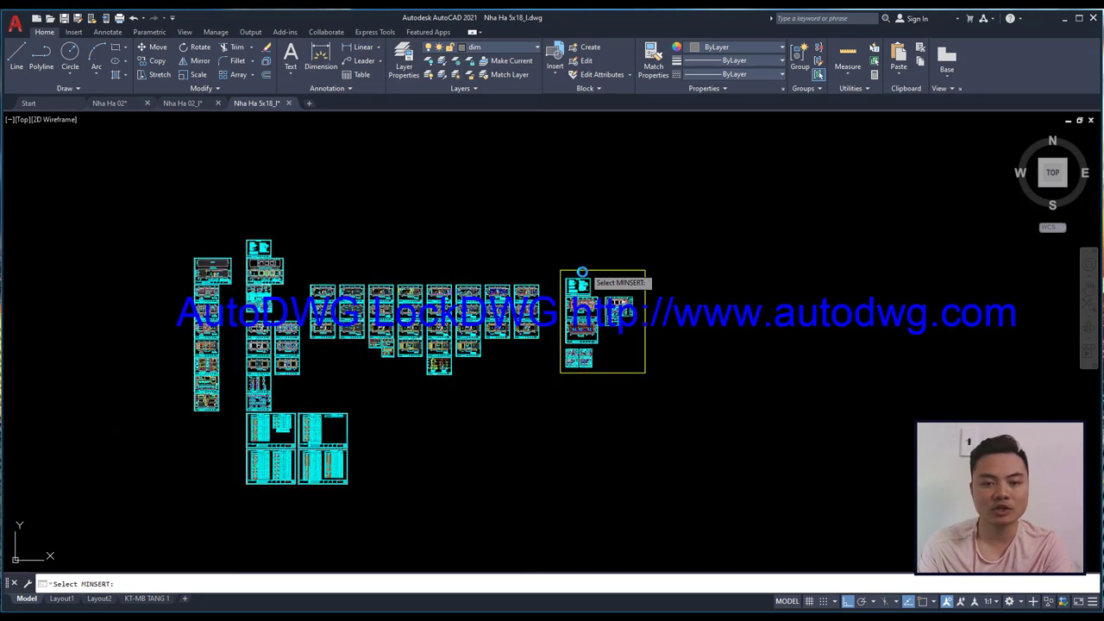
pyautogui.click(583, 273)
pyautogui.write('1')
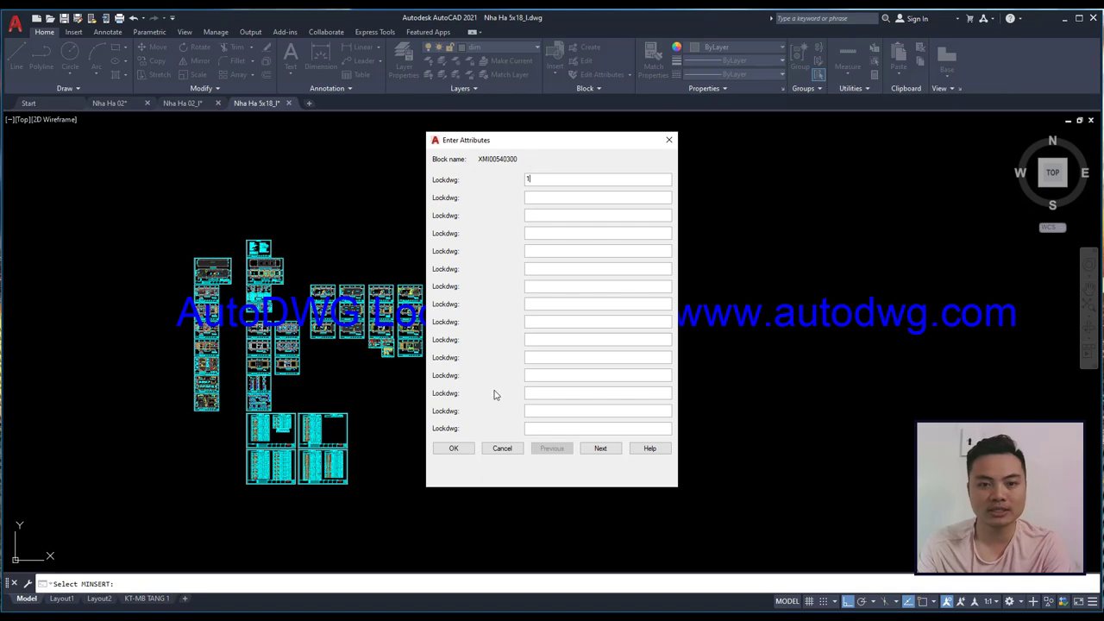
pyautogui.click(463, 447)
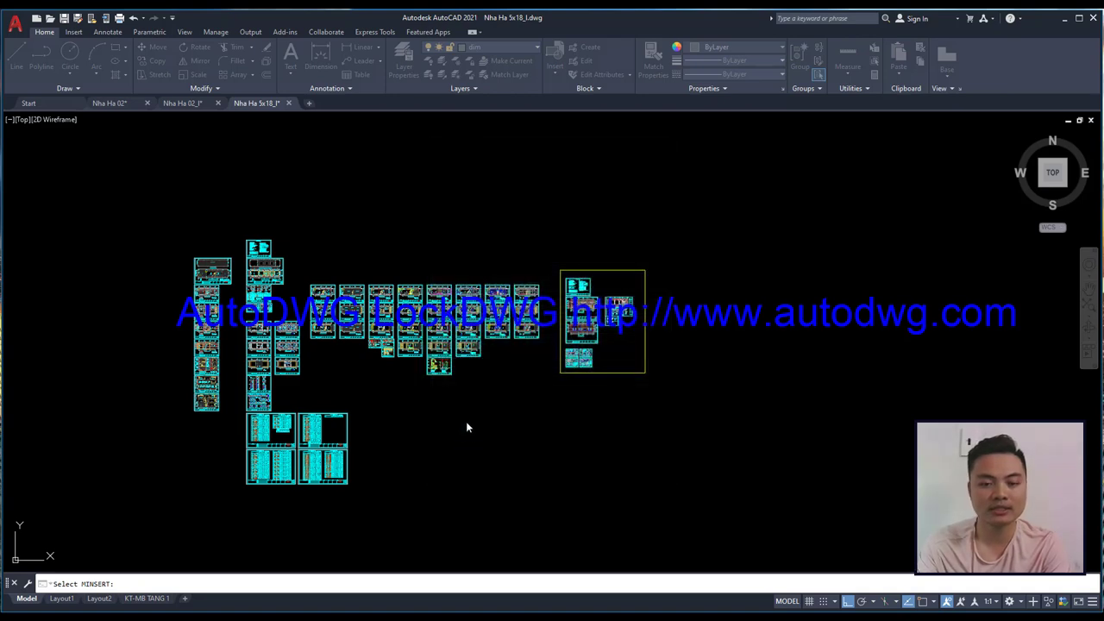
pyautogui.click(466, 427)
pyautogui.write('y')
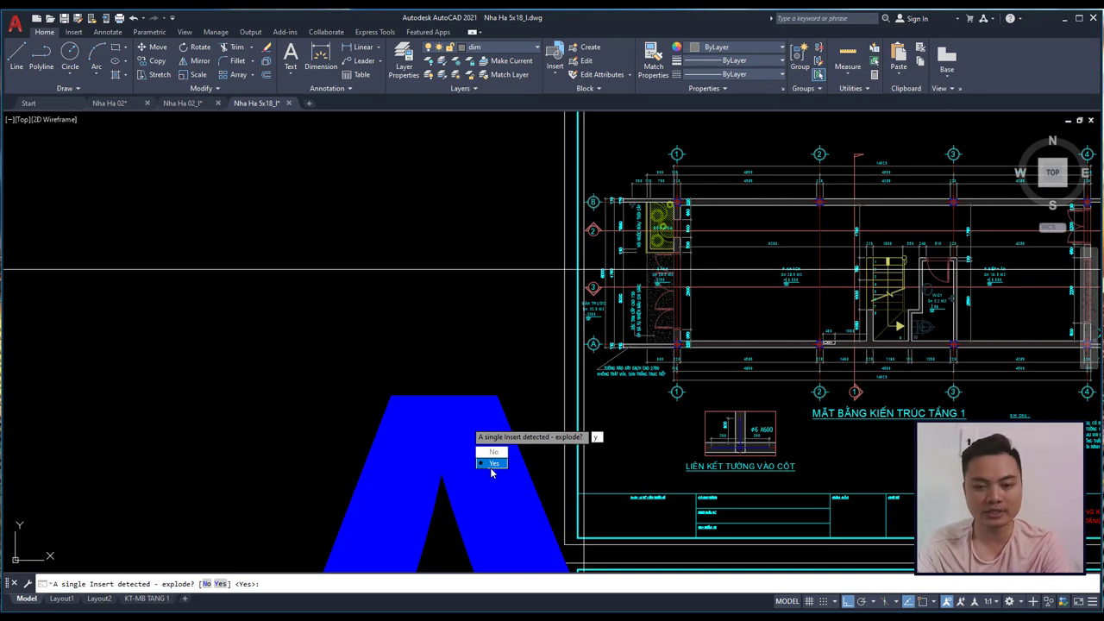
# - Confirm exploding the single block and zoom around the broken-apart sheets
pyautogui.click(494, 465)
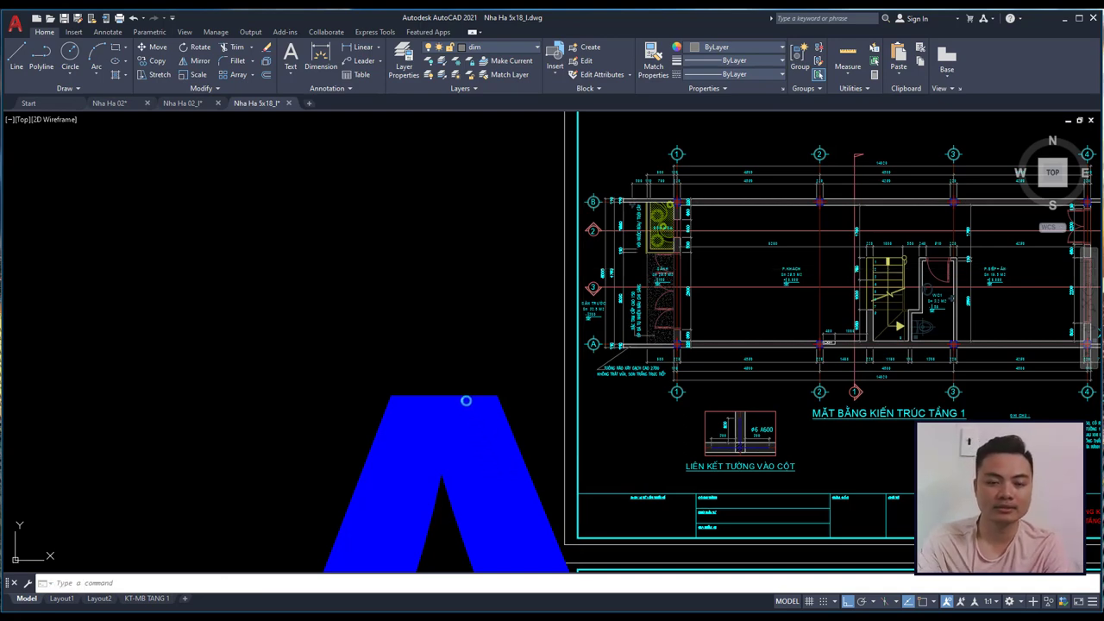
pyautogui.scroll(-5, 475, 274)
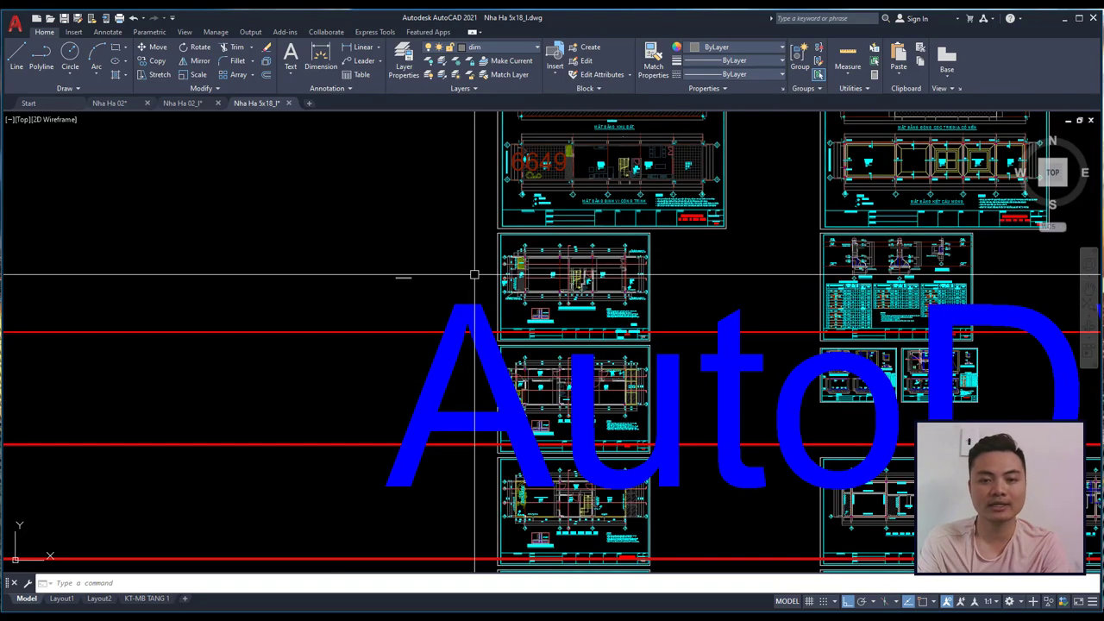
pyautogui.scroll(-3, 475, 274)
pyautogui.scroll(-2, 480, 291)
pyautogui.scroll(2, 666, 283)
pyautogui.scroll(2, 666, 283)
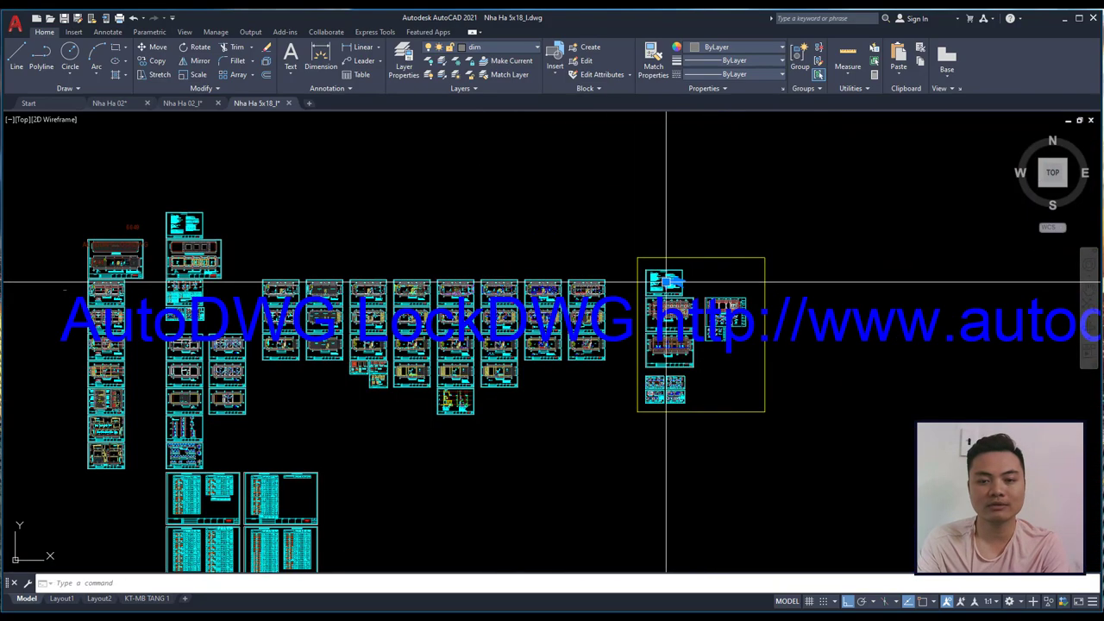
pyautogui.scroll(5, 458, 302)
pyautogui.scroll(2, 456, 305)
pyautogui.scroll(2, 457, 305)
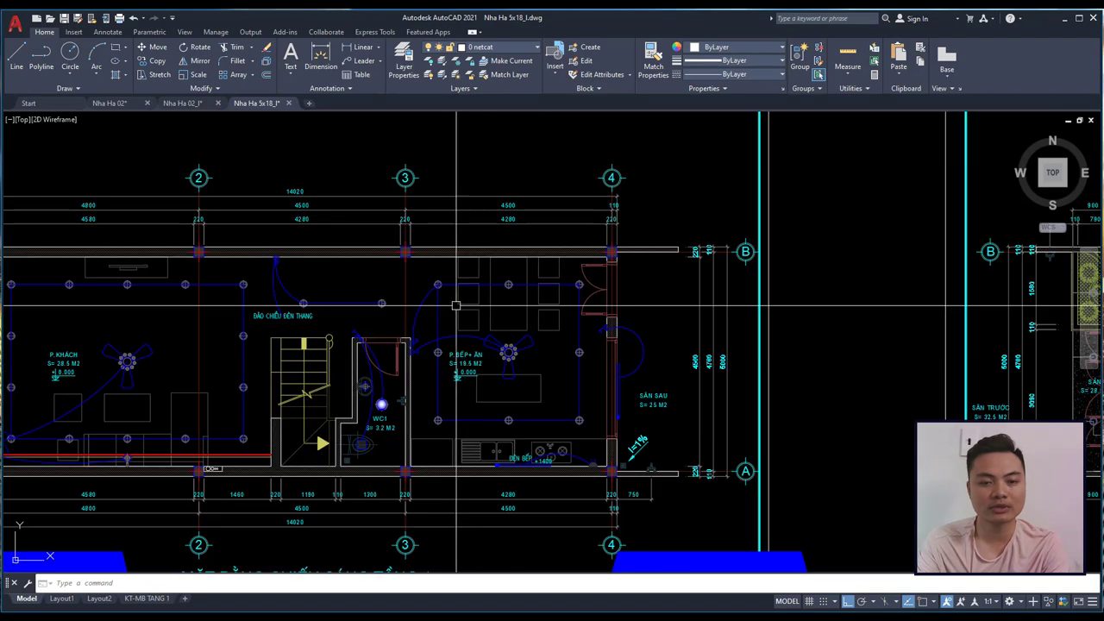
pyautogui.scroll(-5, 456, 305)
pyautogui.scroll(1, 423, 294)
pyautogui.scroll(1, 414, 289)
pyautogui.scroll(-2, 429, 283)
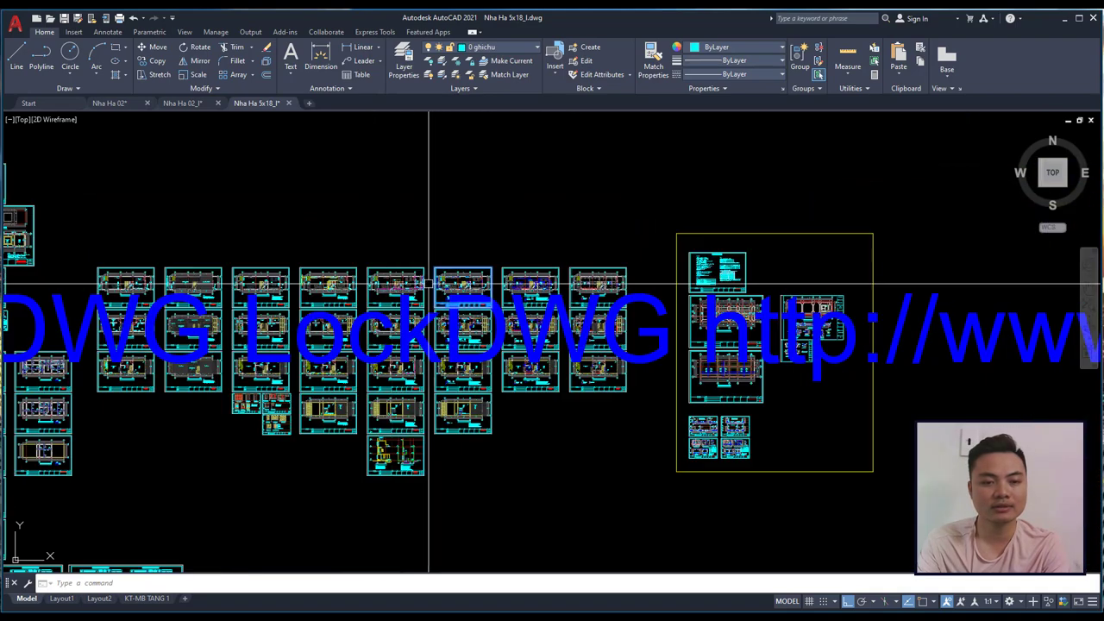
pyautogui.scroll(4, 427, 282)
pyautogui.scroll(-5, 379, 278)
pyautogui.scroll(1, 422, 275)
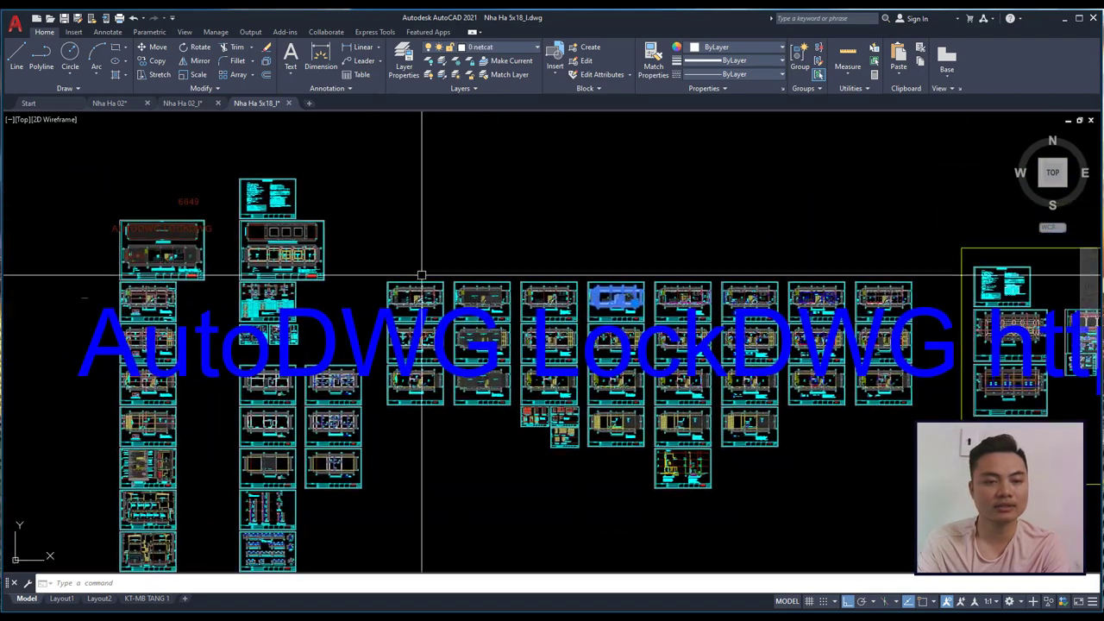
# - Pan to the left column of sheets and inspect the exposed AUTODWG LOCKDWG and 6649 texts
pyautogui.moveTo(197, 416); pyautogui.dragTo(343, 359, button='middle')
pyautogui.scroll(2, 344, 360)
pyautogui.scroll(4, 343, 359)
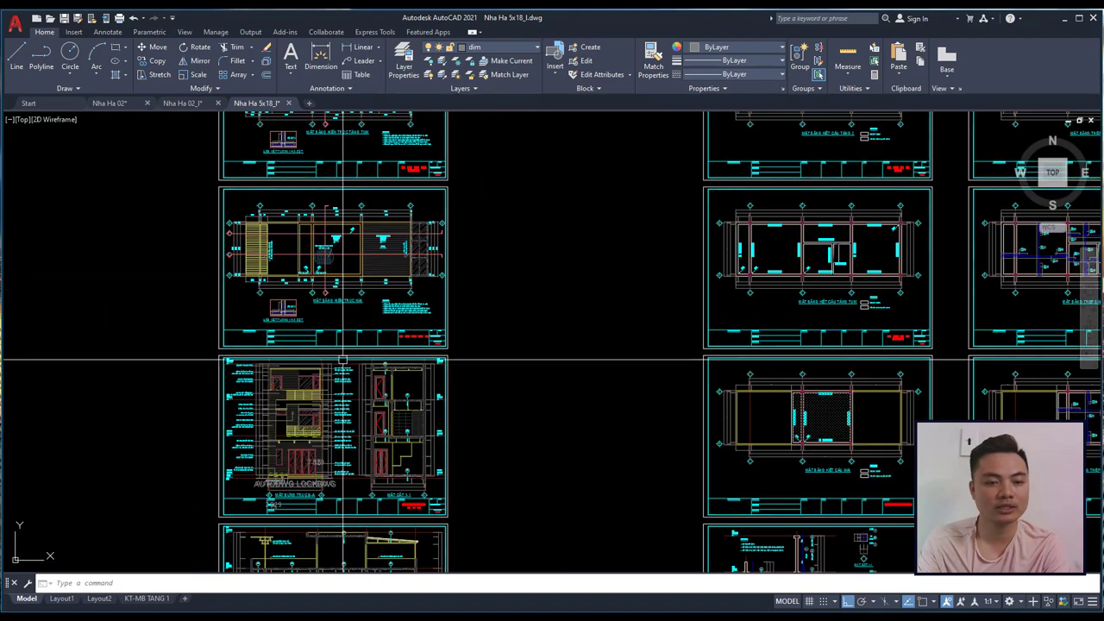
pyautogui.click(380, 384)
pyautogui.scroll(-5, 316, 315)
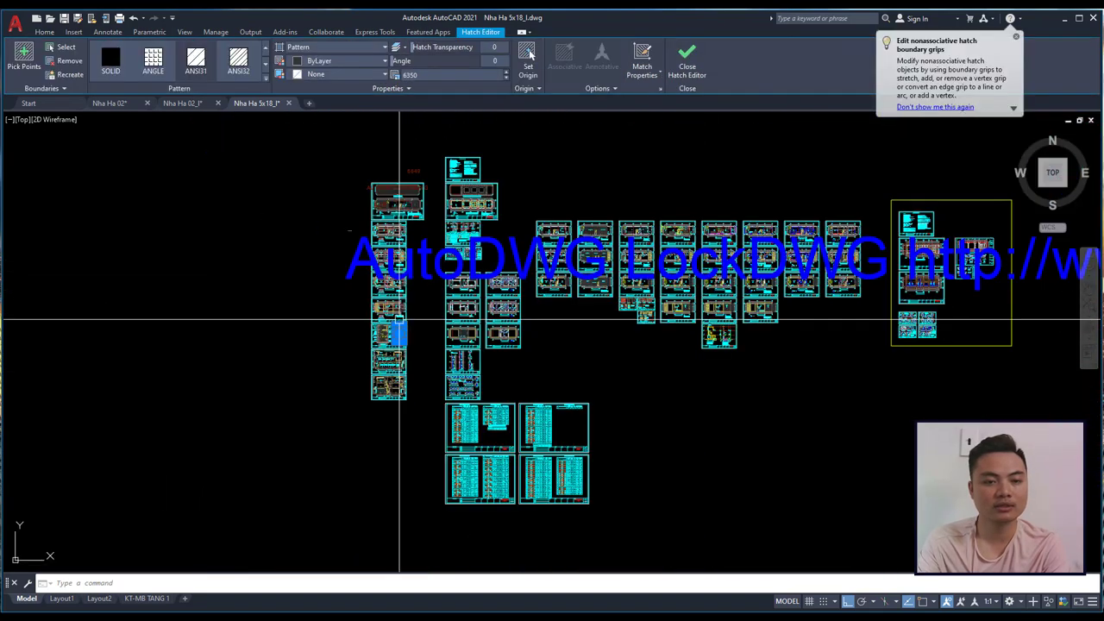
pyautogui.scroll(4, 662, 288)
pyautogui.scroll(2, 662, 287)
pyautogui.scroll(1, 604, 242)
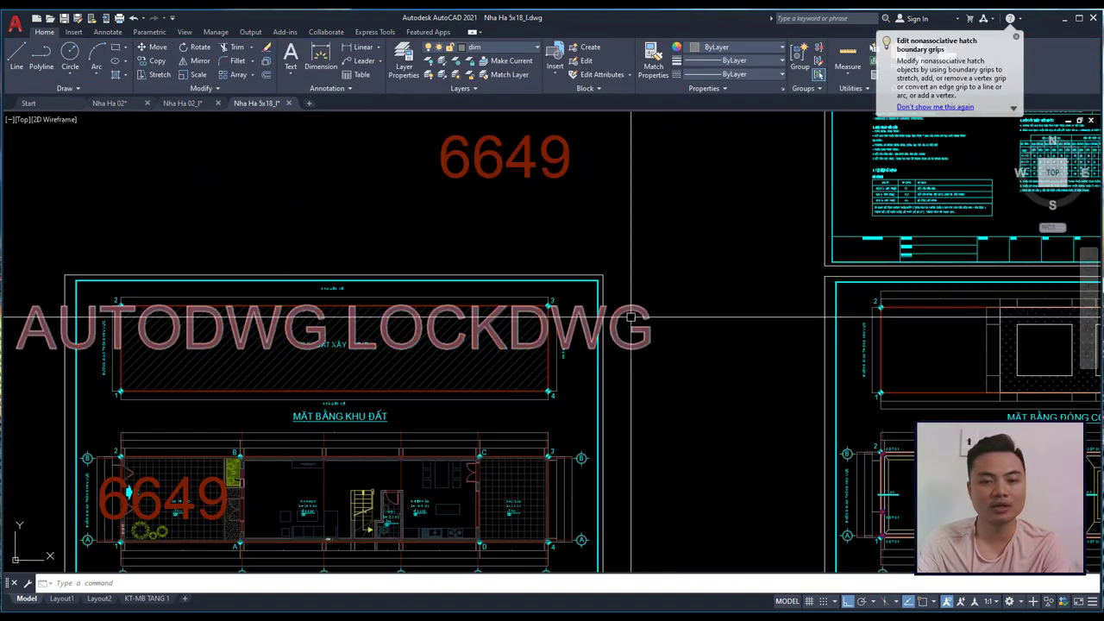
pyautogui.scroll(-5, 601, 246)
pyautogui.scroll(1, 483, 233)
pyautogui.scroll(1, 484, 233)
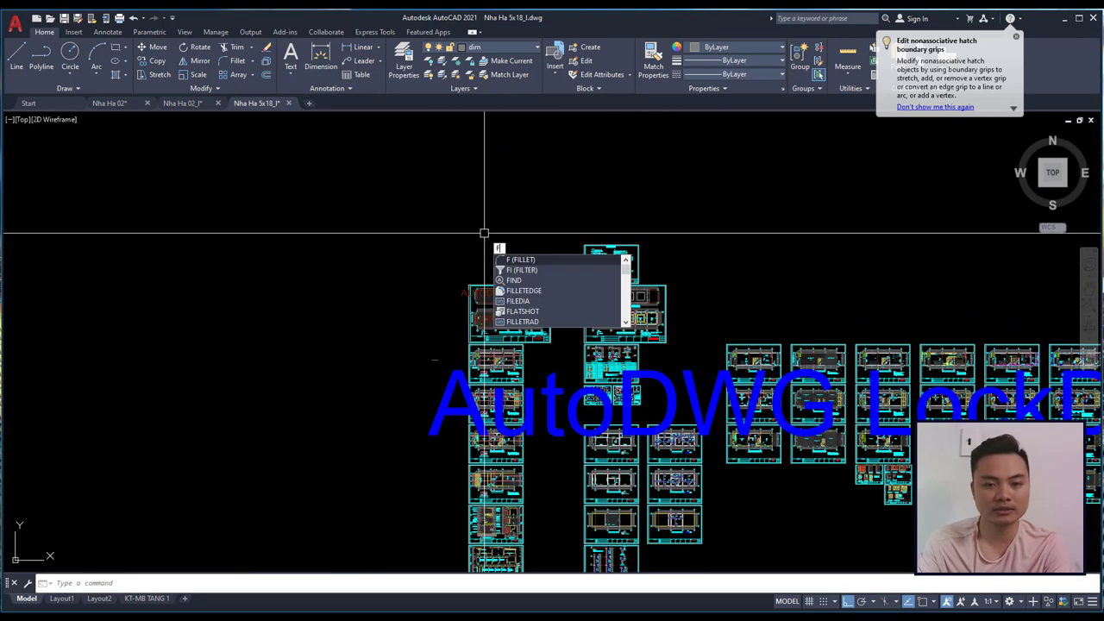
# - Build a selection filter from the 6649 watermark text and apply it
pyautogui.click(539, 271)
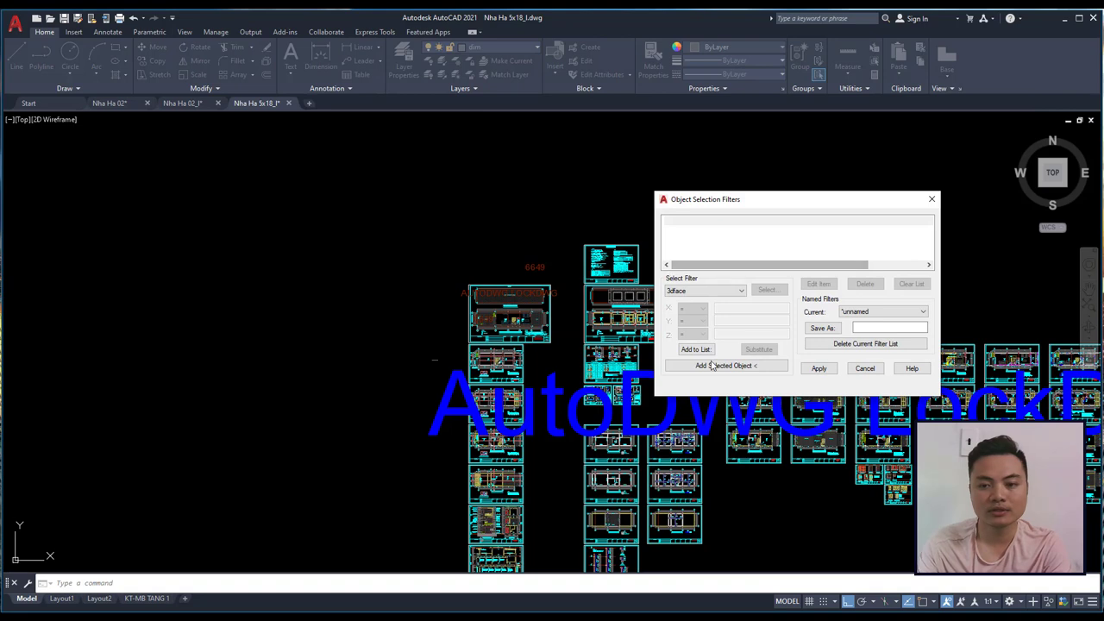
pyautogui.click(707, 366)
pyautogui.scroll(5, 543, 258)
pyautogui.click(487, 207)
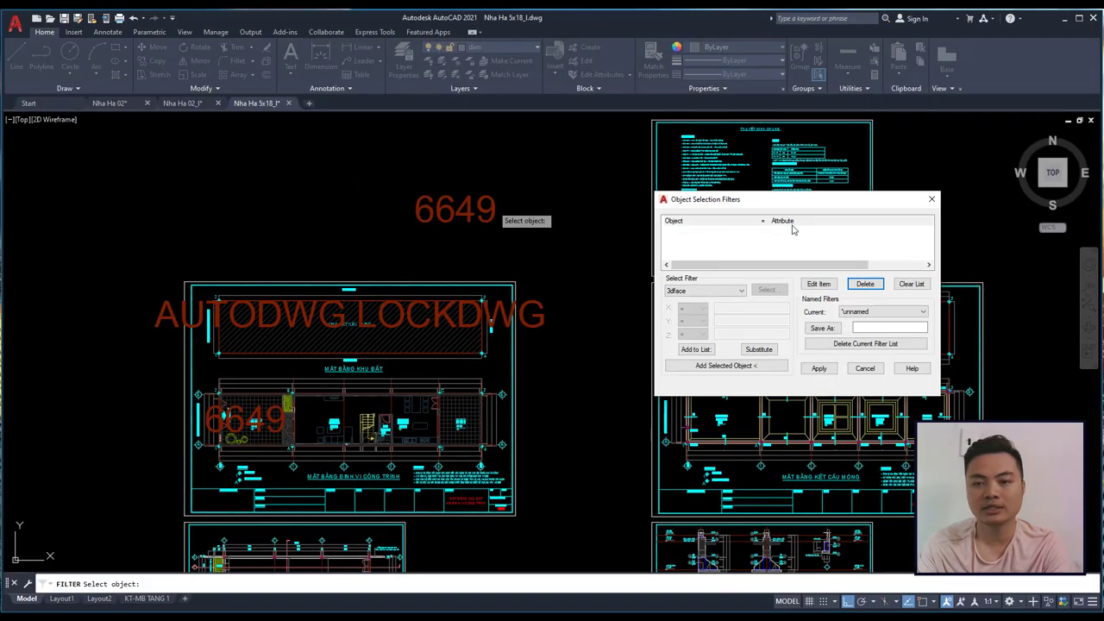
pyautogui.click(820, 370)
# - Window-select all sheets so the filter grabs the AUTODWG LOCKDWG and 6649 texts, then zoom to check
pyautogui.scroll(-10, 645, 257)
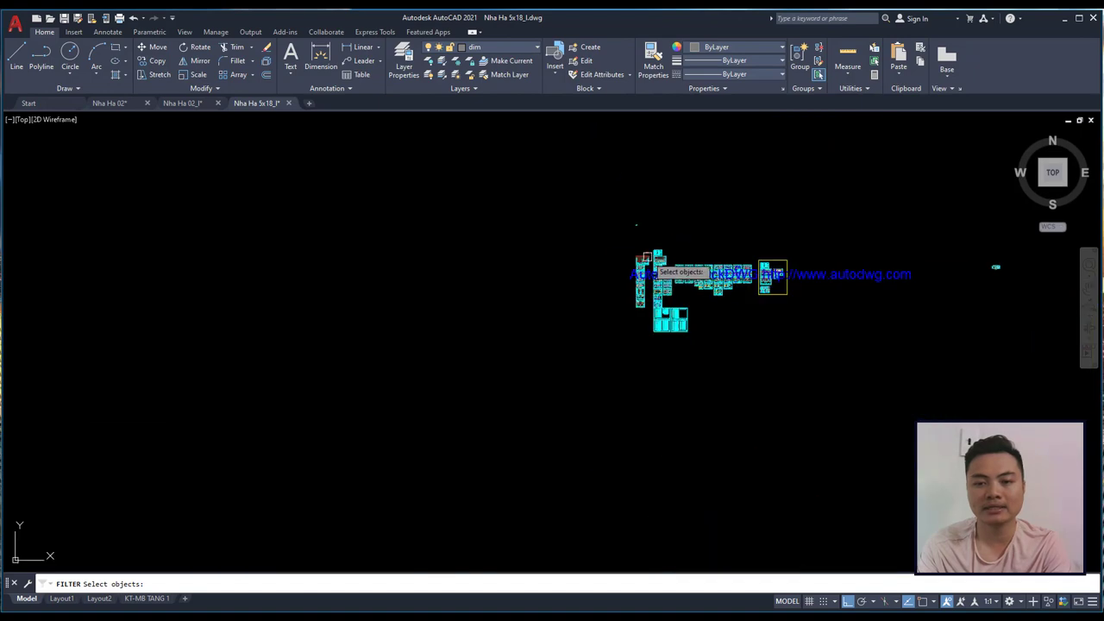
pyautogui.click(936, 202)
pyautogui.click(596, 365)
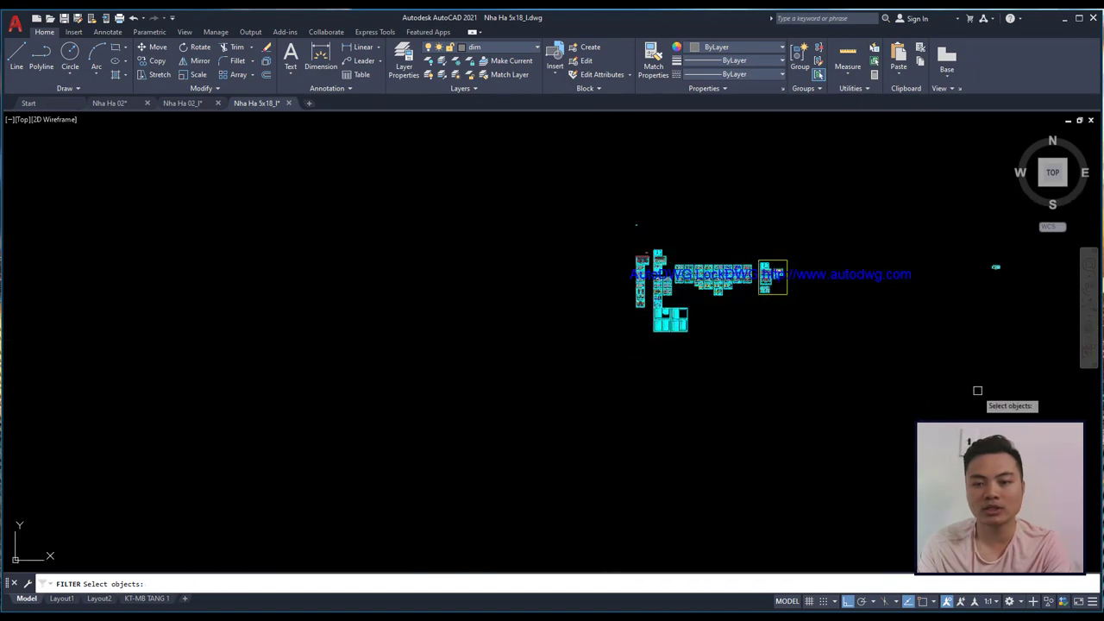
pyautogui.click(1016, 406)
pyautogui.scroll(3, 767, 251)
pyautogui.click(626, 210)
pyautogui.scroll(6, 653, 229)
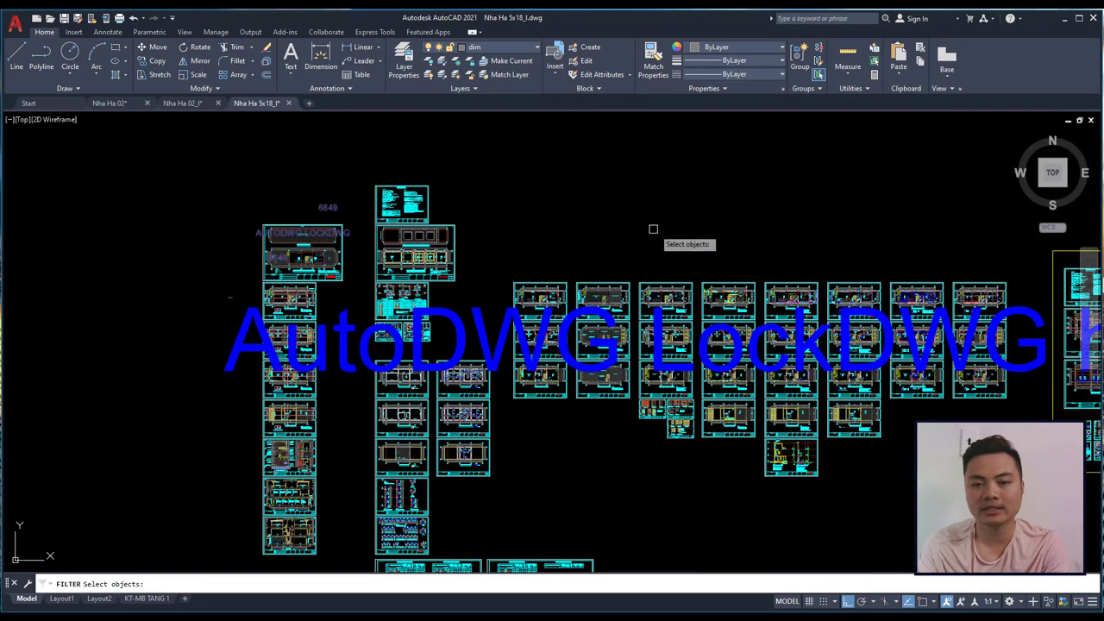
pyautogui.scroll(5, 273, 234)
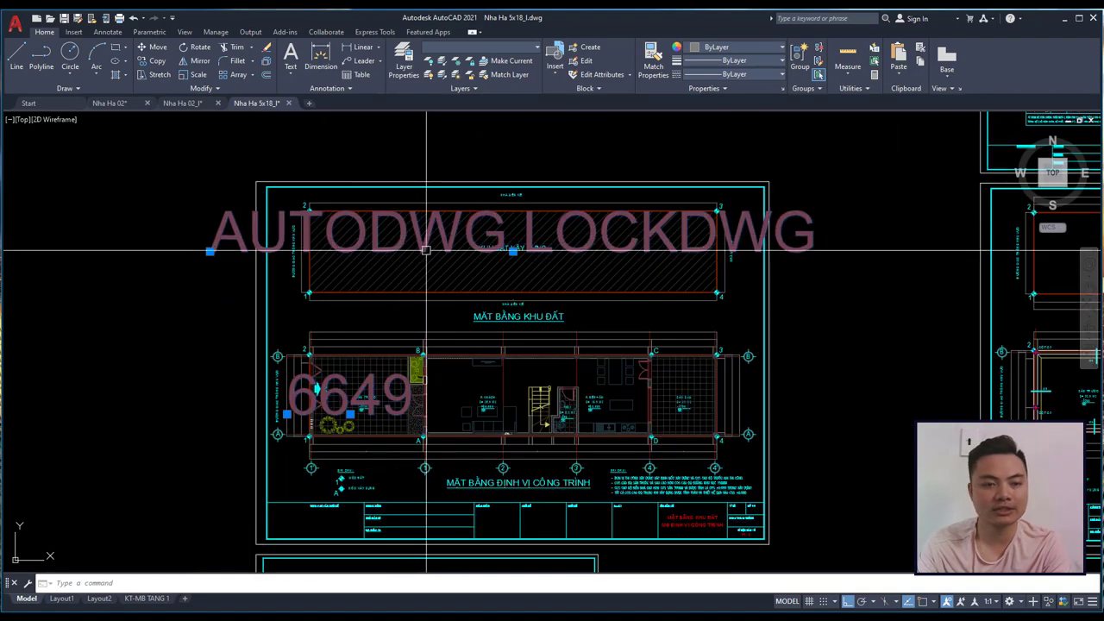
pyautogui.scroll(-2, 518, 185)
pyautogui.scroll(4, 521, 185)
pyautogui.scroll(-2, 523, 192)
pyautogui.scroll(-3, 565, 241)
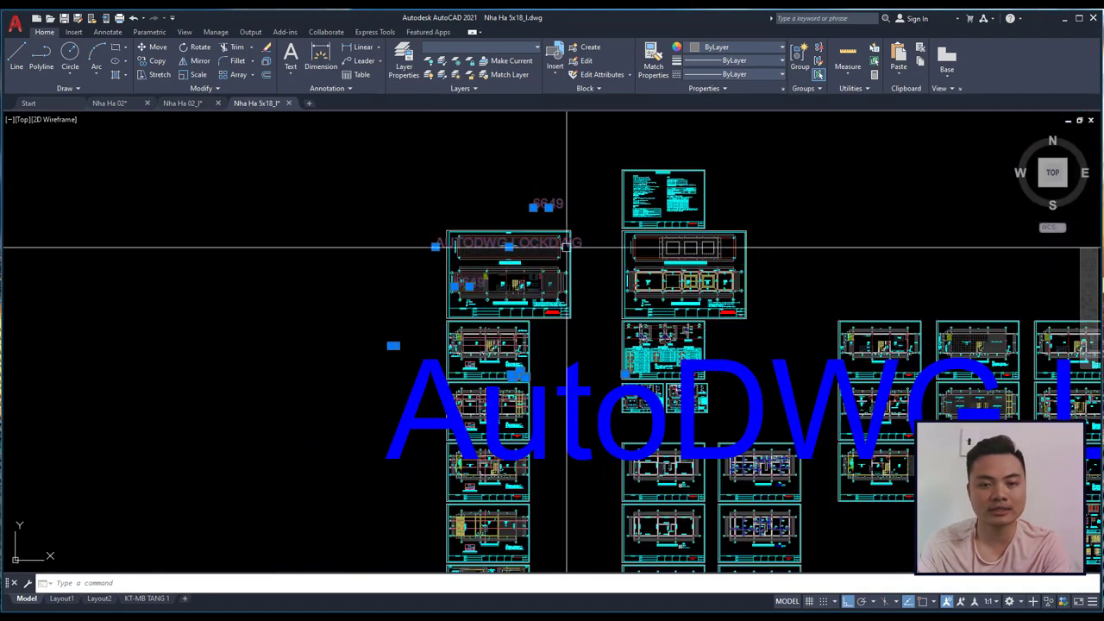
pyautogui.scroll(3, 553, 384)
pyautogui.scroll(-5, 584, 354)
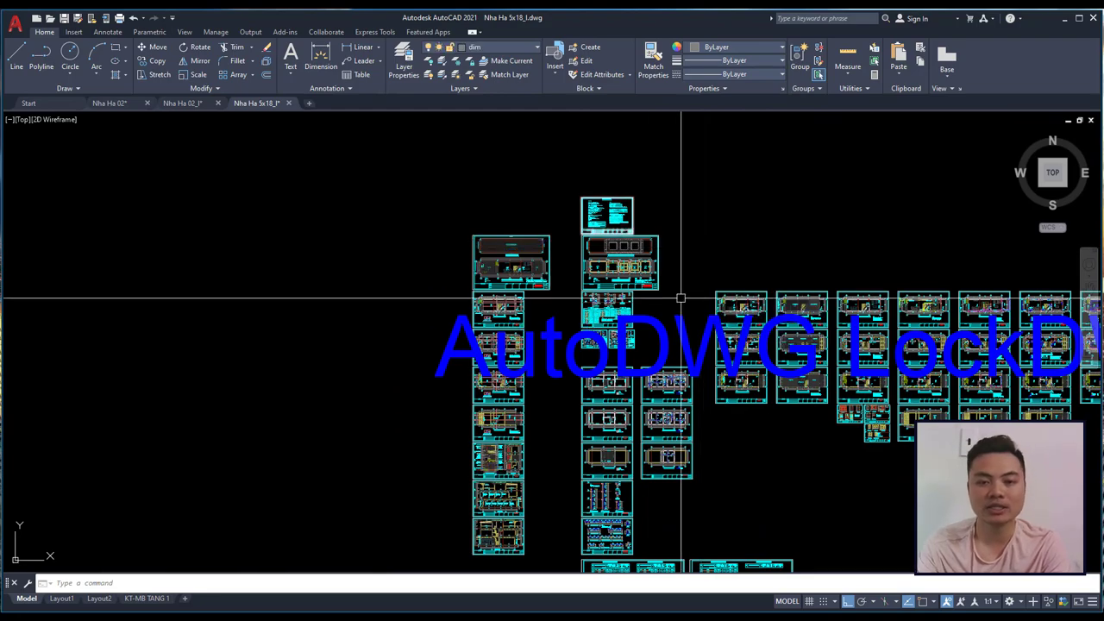
pyautogui.scroll(-3, 680, 300)
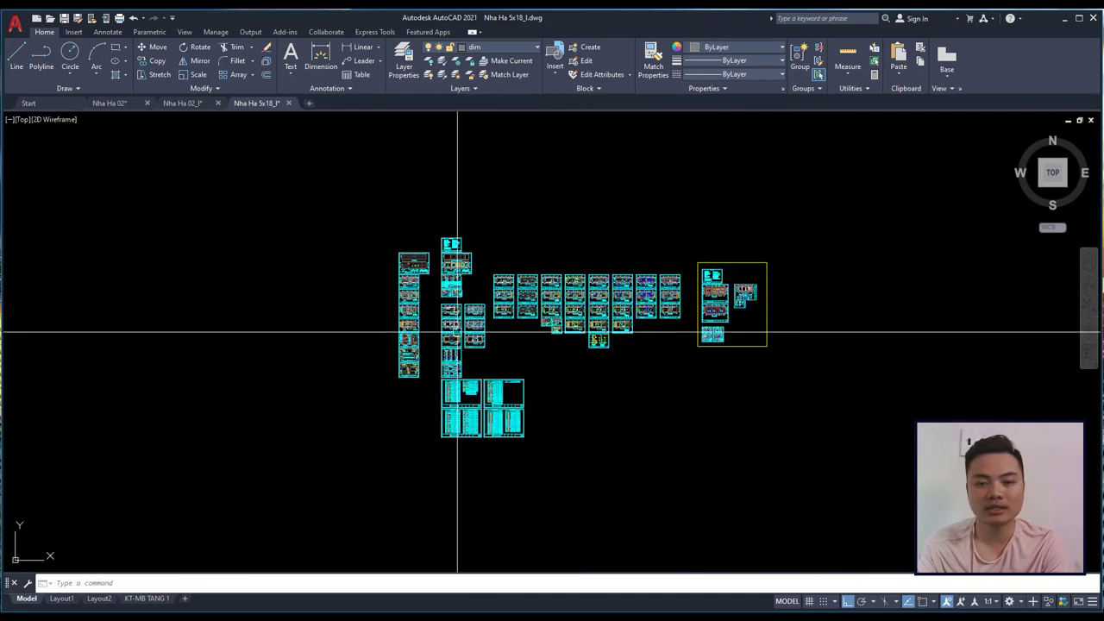
pyautogui.scroll(5, 446, 324)
pyautogui.scroll(-5, 445, 323)
pyautogui.scroll(5, 557, 239)
pyautogui.scroll(3, 604, 239)
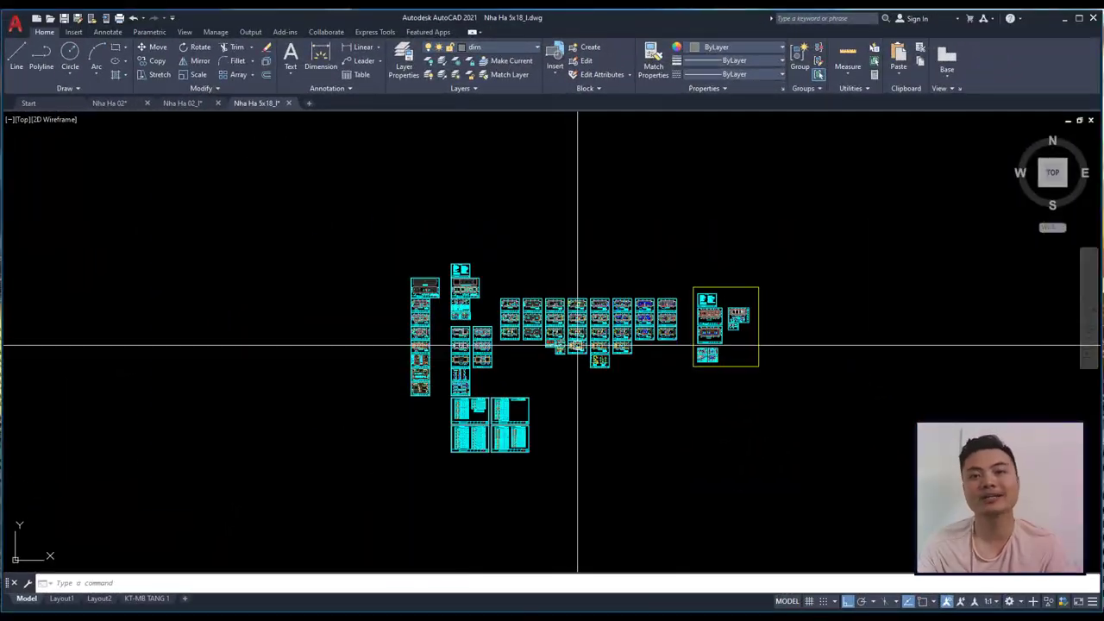
pyautogui.scroll(4, 596, 377)
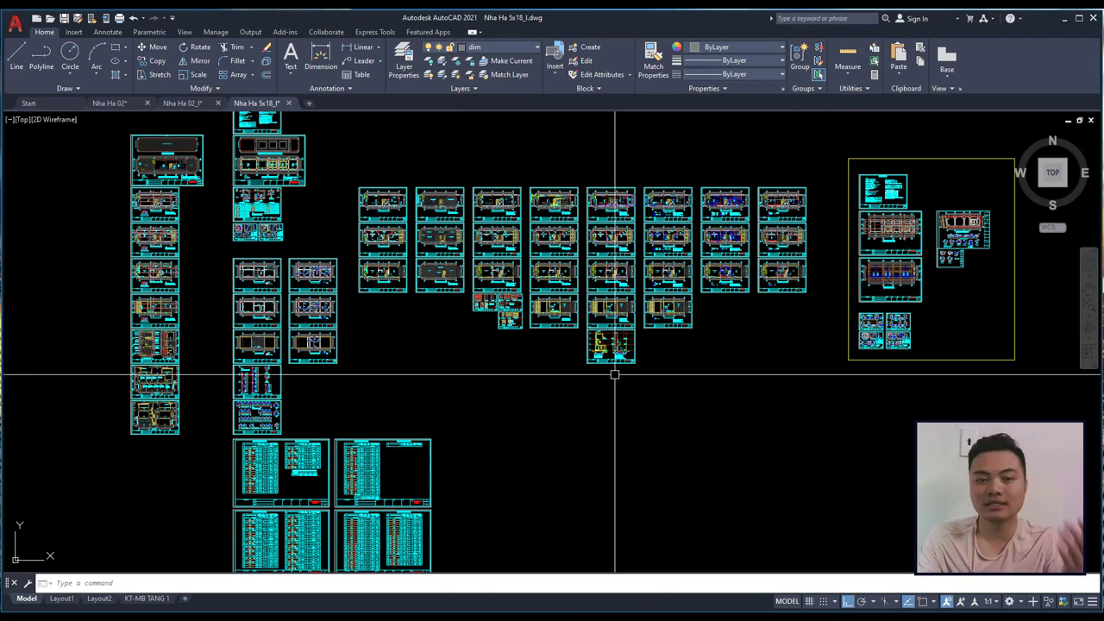
pyautogui.scroll(-1, 595, 250)
pyautogui.scroll(-1, 578, 276)
pyautogui.scroll(-1, 557, 311)
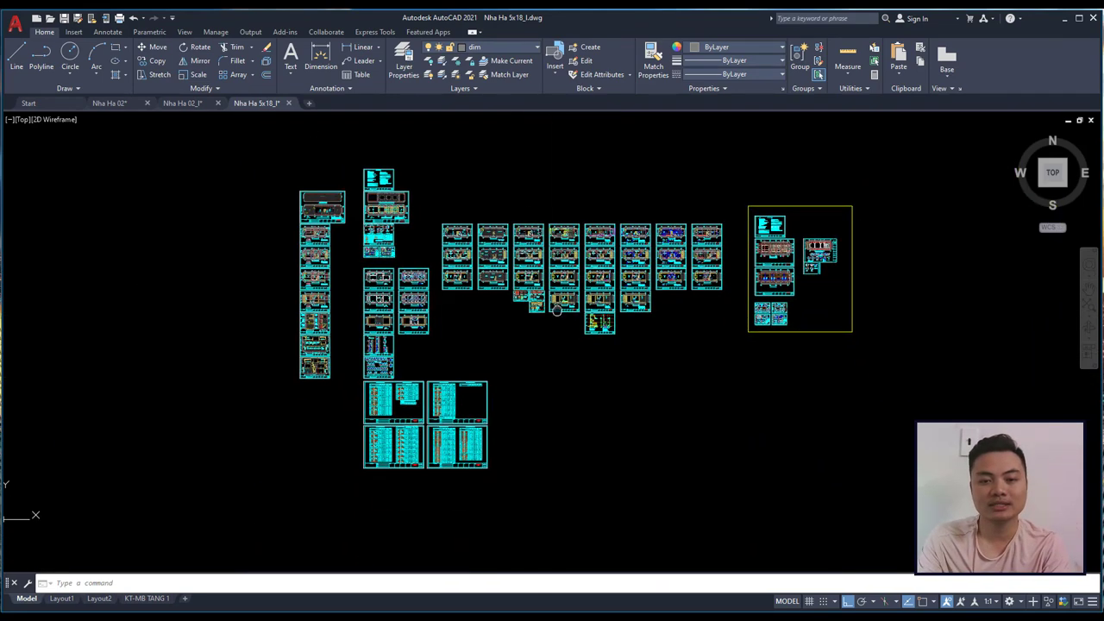